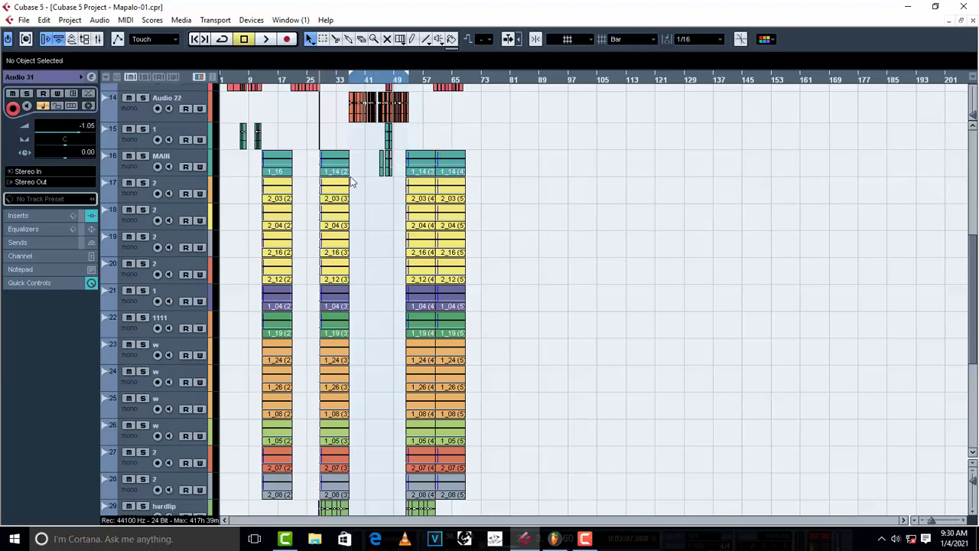
Step: Zoom in and play back the arrangement from a chosen start point
{"action": "key", "text": "h"}
{"action": "key", "text": "h"}
{"action": "key", "text": "h"}
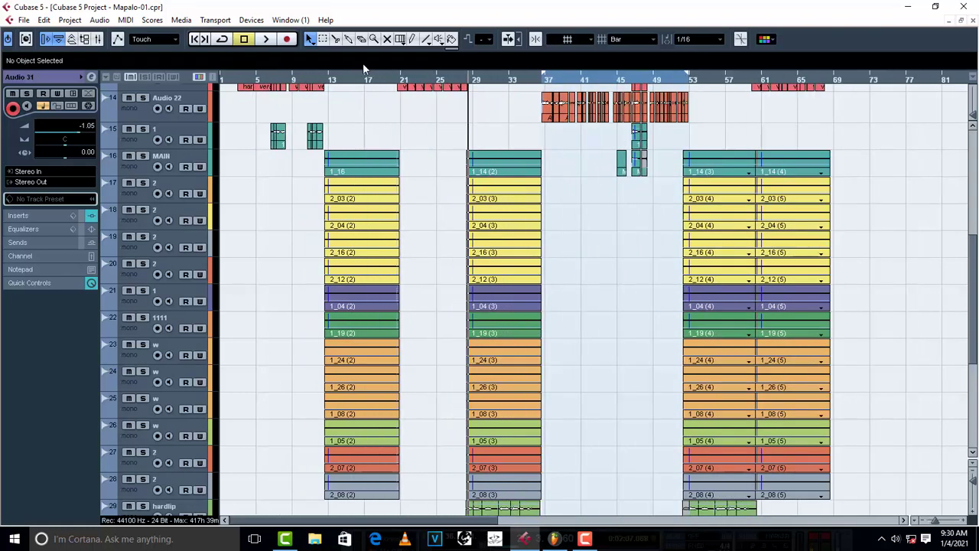
{"action": "left_click", "coordinate": [466, 78]}
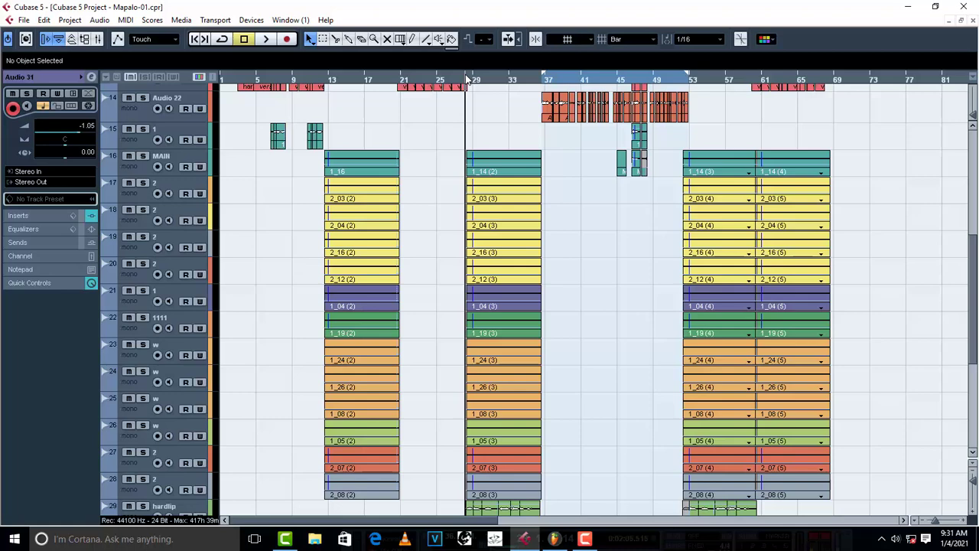
{"action": "key", "text": "space"}
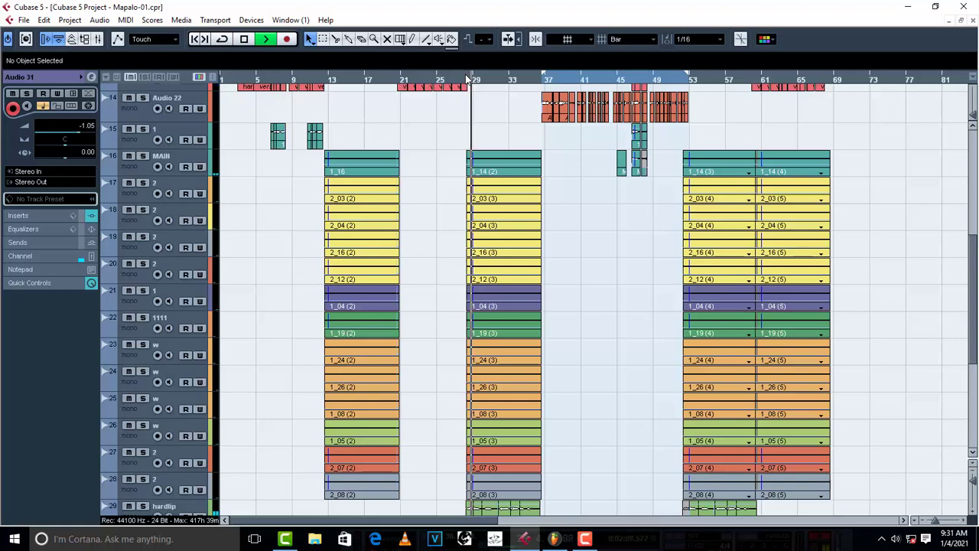
{"action": "key", "text": "space"}
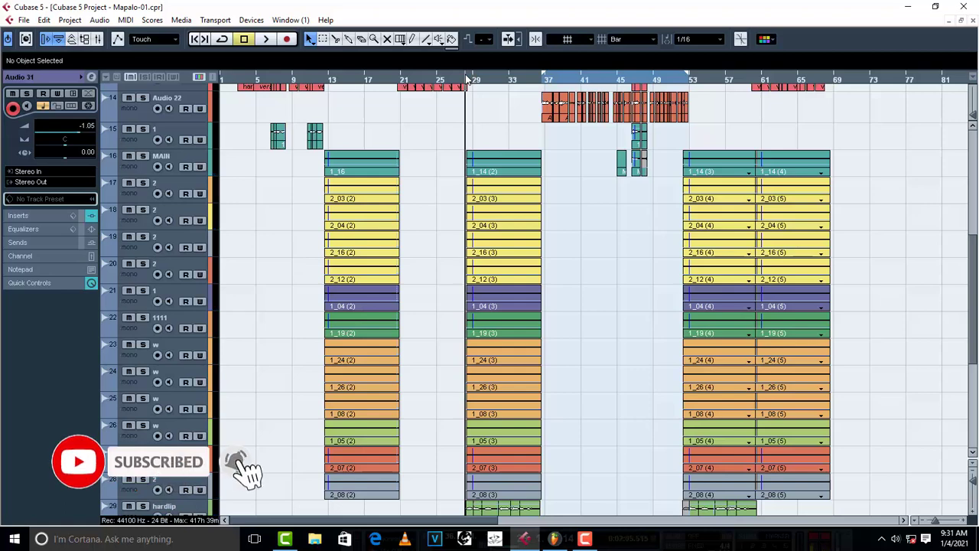
Step: Delete the chorus clips at bars 53–69, then the chorus clips at bar 29
{"action": "key", "text": "g"}
{"action": "key", "text": "g"}
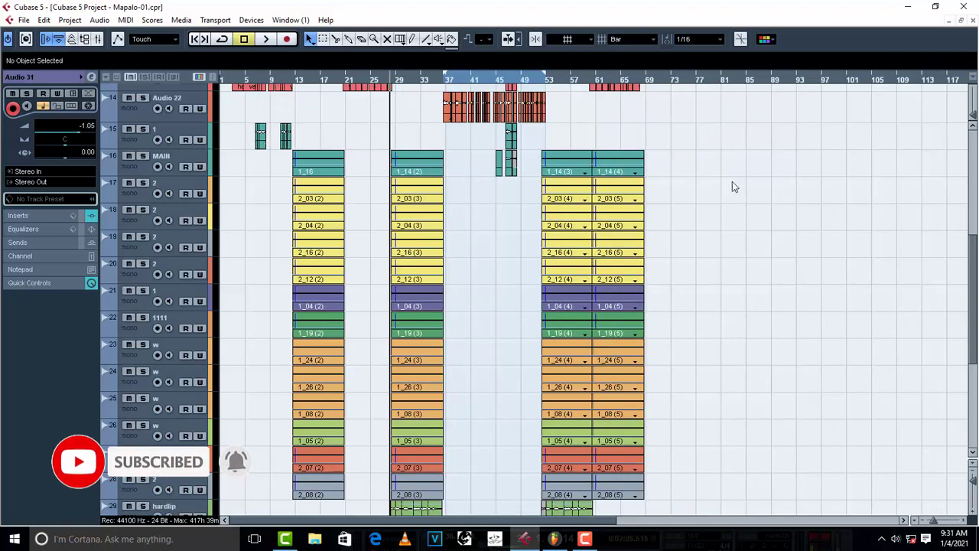
{"action": "left_click_drag", "start_coordinate": [748, 151], "coordinate": [561, 493]}
{"action": "key", "text": "Delete"}
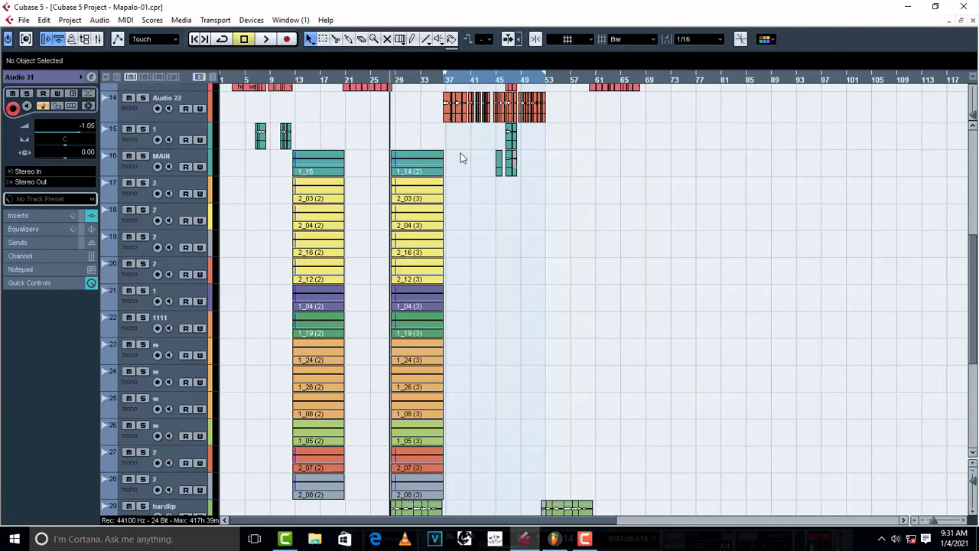
{"action": "left_click_drag", "start_coordinate": [459, 158], "coordinate": [382, 303]}
{"action": "key", "text": "Delete"}
{"action": "scroll", "coordinate": [461, 304], "scroll_direction": "up", "scroll_amount": 5}
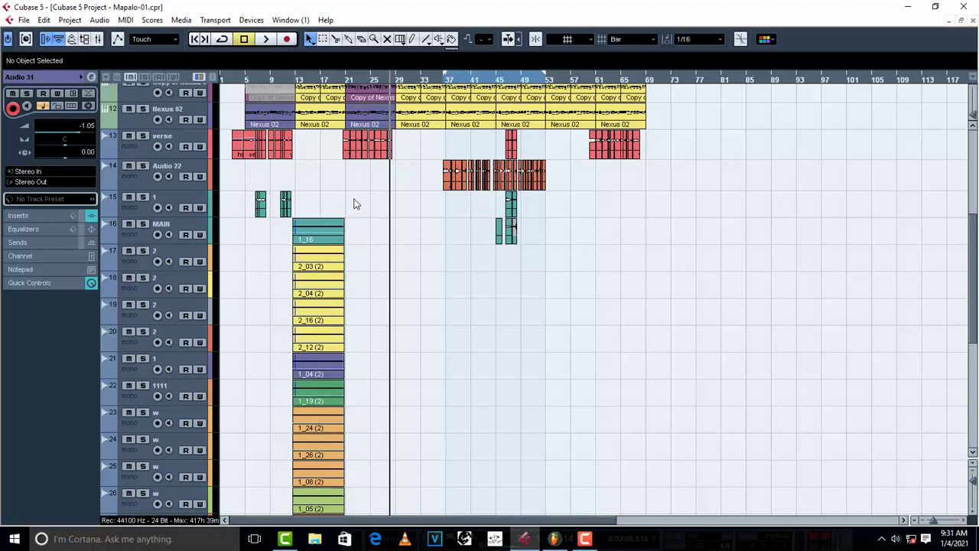
Step: Duplicate the selected chorus stack with Ctrl+D and drag the copy to around bar 29
{"action": "left_click_drag", "start_coordinate": [382, 231], "coordinate": [280, 474]}
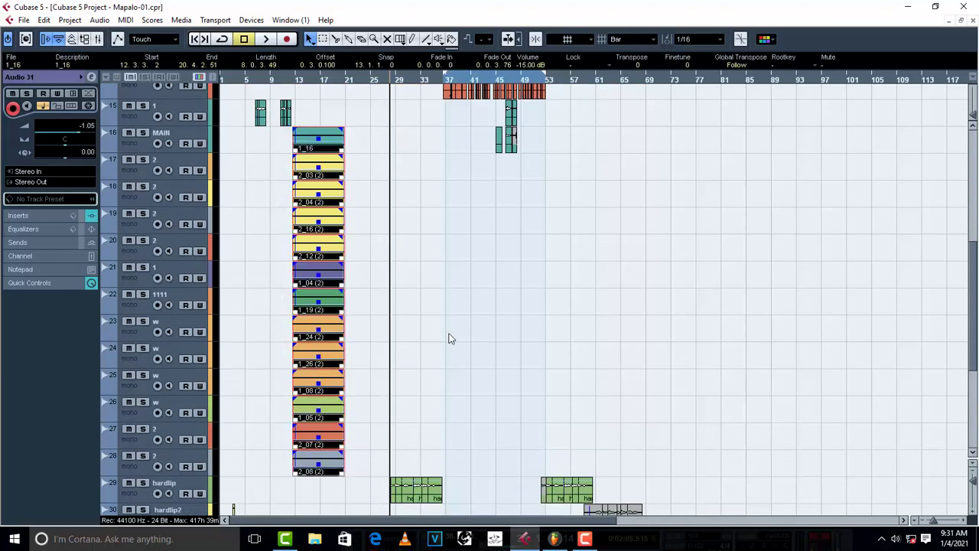
{"action": "key", "text": "ctrl+d"}
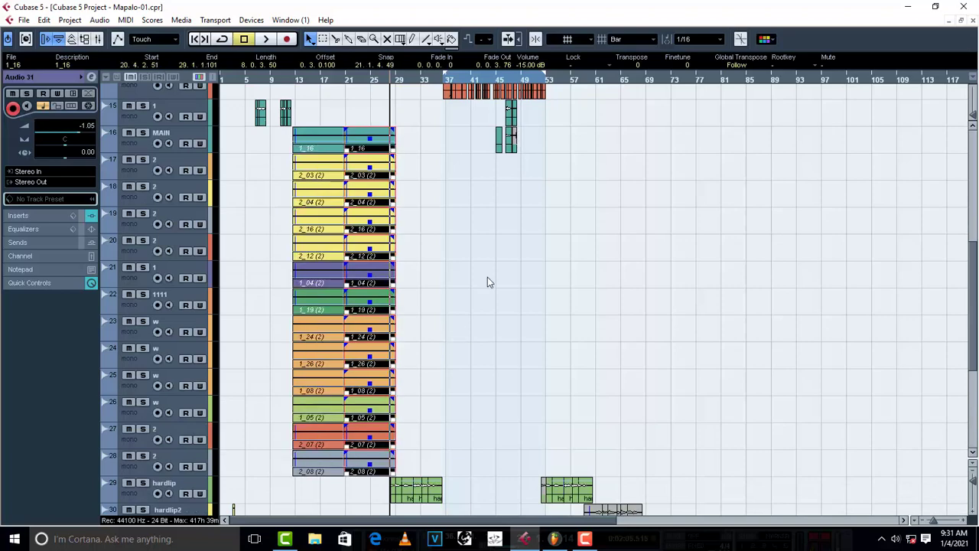
{"action": "scroll", "coordinate": [488, 277], "scroll_direction": "up", "scroll_amount": 5}
{"action": "left_click_drag", "start_coordinate": [355, 401], "coordinate": [401, 399]}
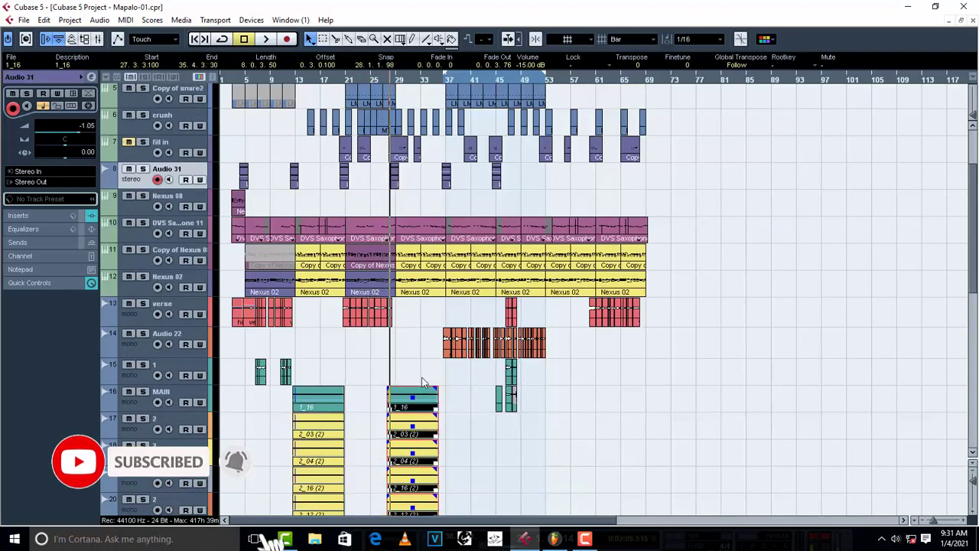
Step: Zoom in and shift the copy later, auditioning its timing from just before it
{"action": "key", "text": "h"}
{"action": "key", "text": "h"}
{"action": "key", "text": "h"}
{"action": "key", "text": "h"}
{"action": "key", "text": "h"}
{"action": "key", "text": "h"}
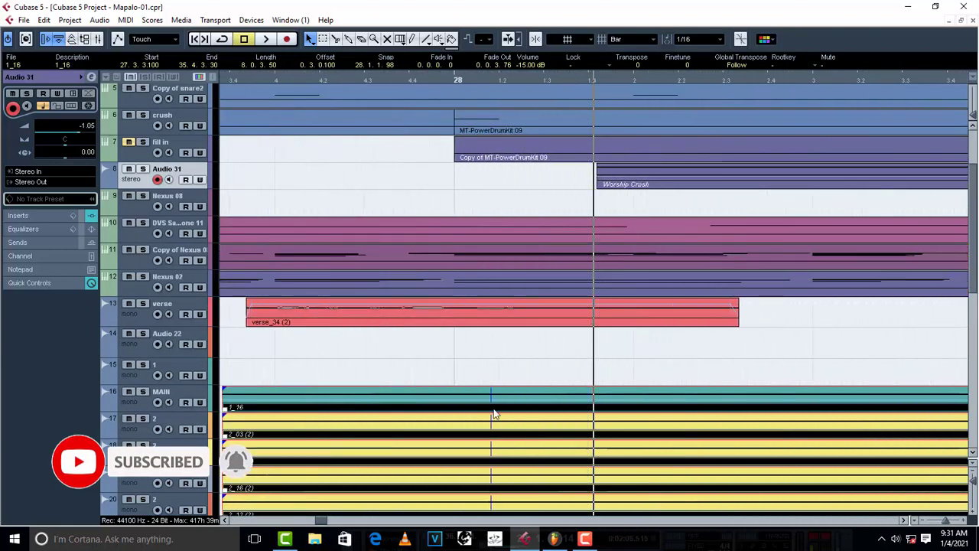
{"action": "left_click_drag", "start_coordinate": [570, 414], "coordinate": [967, 413]}
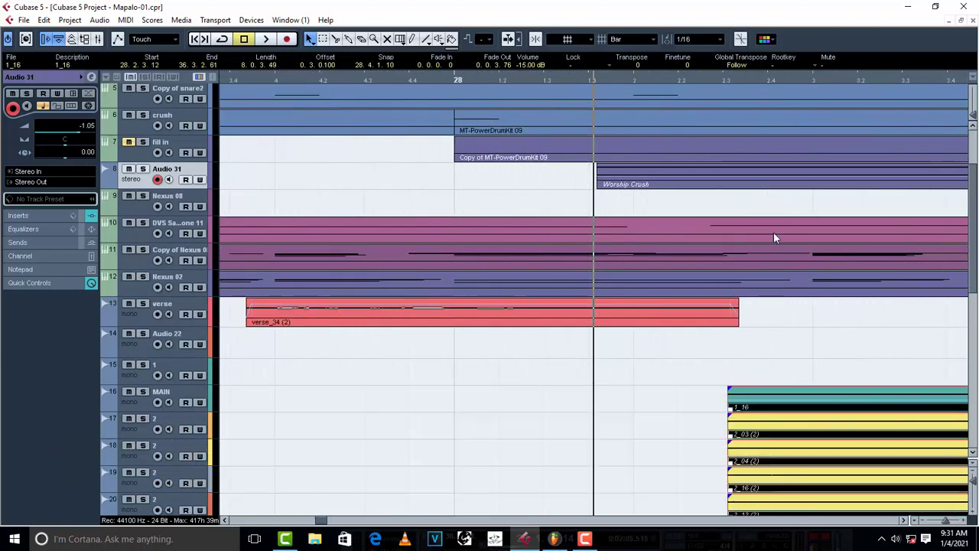
{"action": "left_click", "coordinate": [663, 74]}
{"action": "key", "text": "space"}
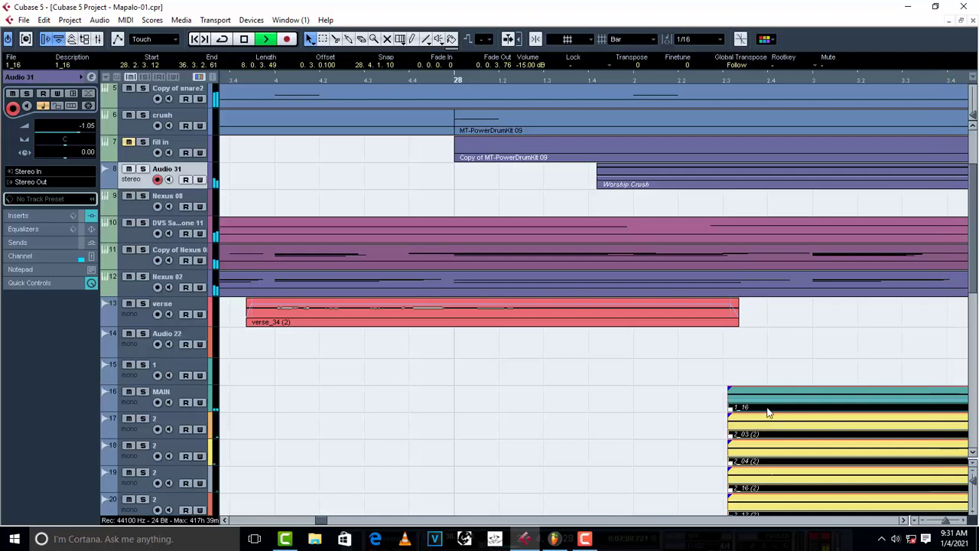
{"action": "key", "text": "space"}
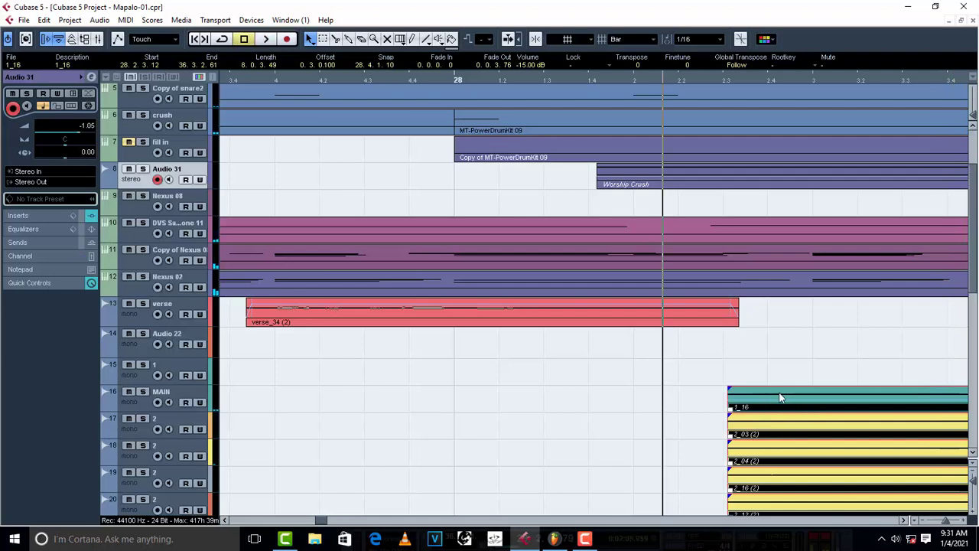
{"action": "left_click_drag", "start_coordinate": [780, 398], "coordinate": [801, 398]}
{"action": "key", "text": "space"}
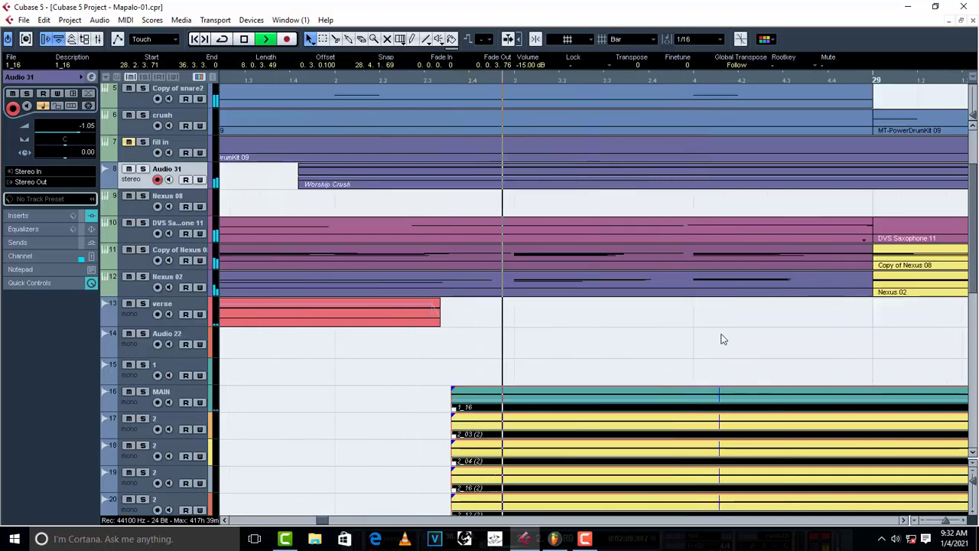
{"action": "scroll", "coordinate": [723, 339], "scroll_direction": "down", "scroll_amount": 3}
{"action": "scroll", "coordinate": [723, 339], "scroll_direction": "down", "scroll_amount": 5}
{"action": "scroll", "coordinate": [551, 277], "scroll_direction": "up", "scroll_amount": 5}
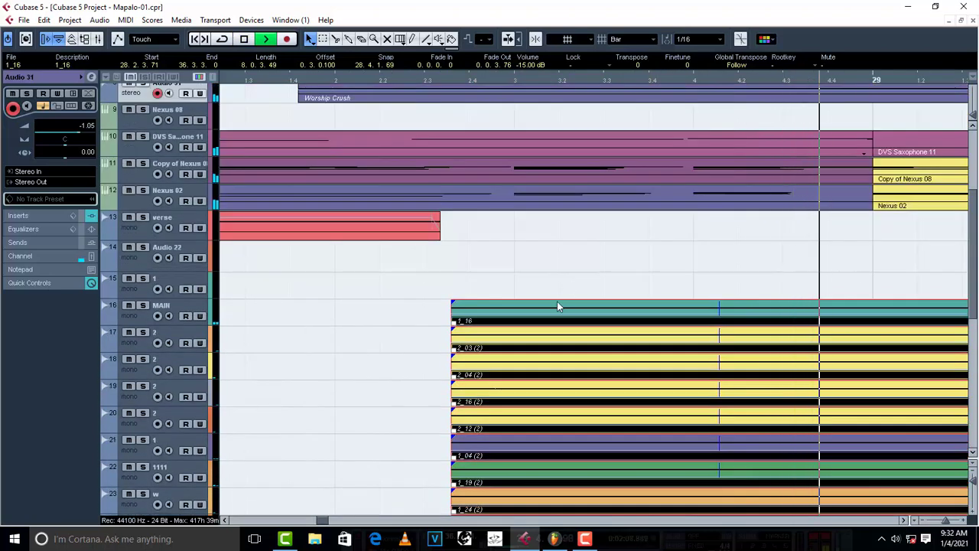
{"action": "key", "text": "space"}
Step: Fine-tune the copy earlier, then later, applying to all selected events and checking each position by ear
{"action": "left_click_drag", "start_coordinate": [520, 313], "coordinate": [492, 307]}
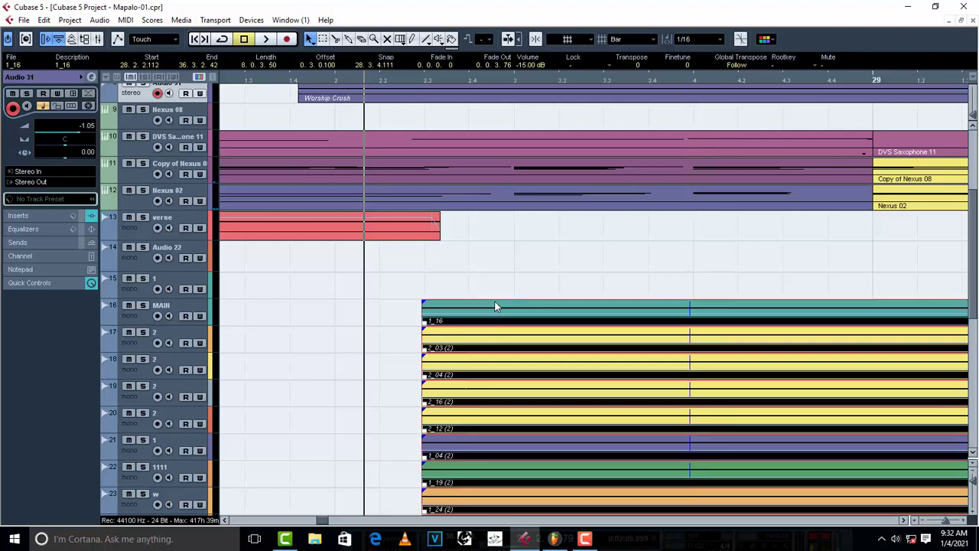
{"action": "left_click", "coordinate": [515, 311]}
{"action": "key", "text": "space"}
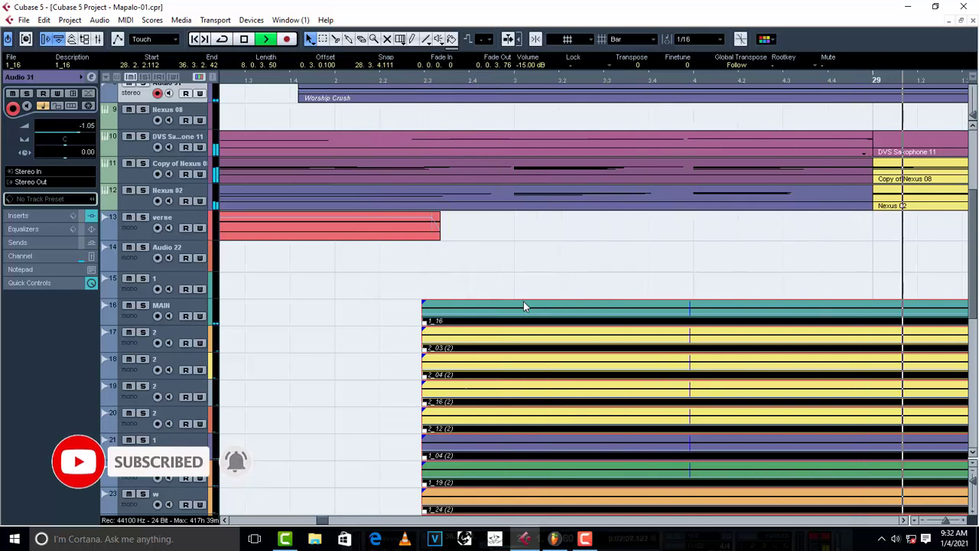
{"action": "key", "text": "space"}
{"action": "left_click_drag", "start_coordinate": [459, 316], "coordinate": [501, 329]}
{"action": "key", "text": "space"}
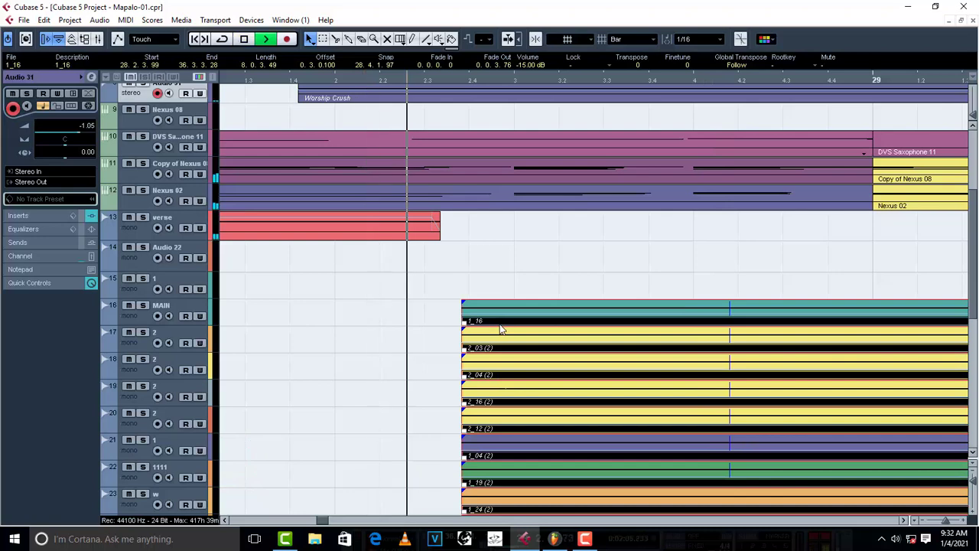
{"action": "key", "text": "space"}
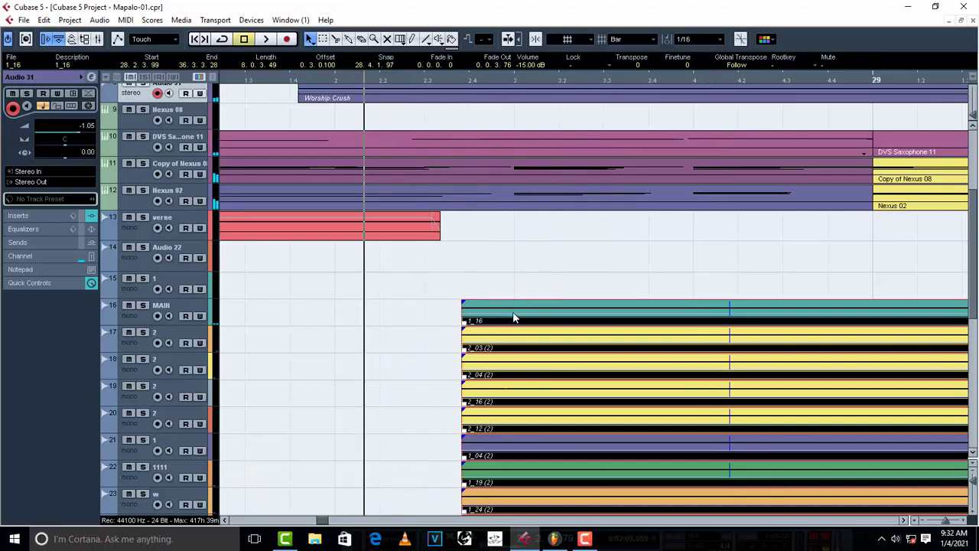
{"action": "left_click_drag", "start_coordinate": [513, 313], "coordinate": [535, 314]}
{"action": "key", "text": "space"}
{"action": "key", "text": "space"}
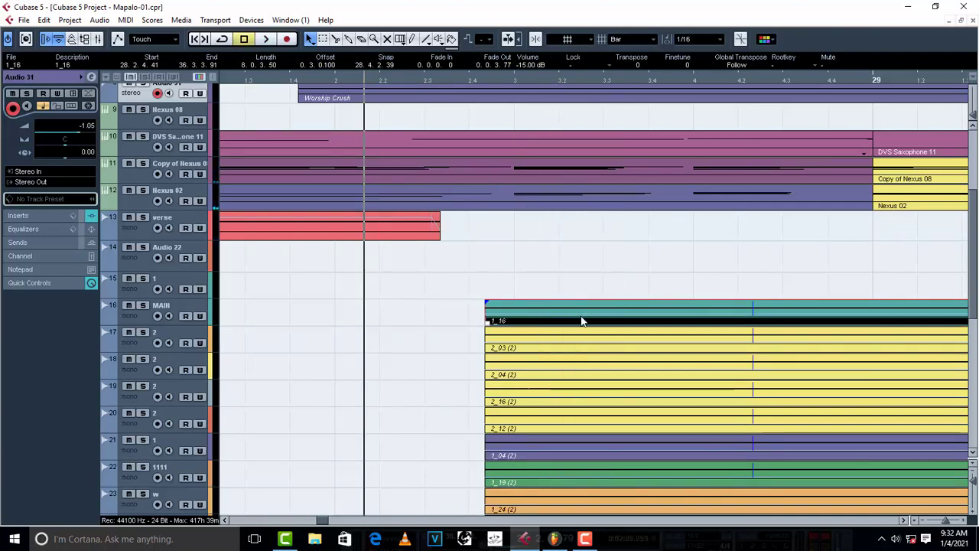
{"action": "key", "text": "g"}
{"action": "key", "text": "g"}
{"action": "key", "text": "g"}
{"action": "key", "text": "g"}
{"action": "key", "text": "g"}
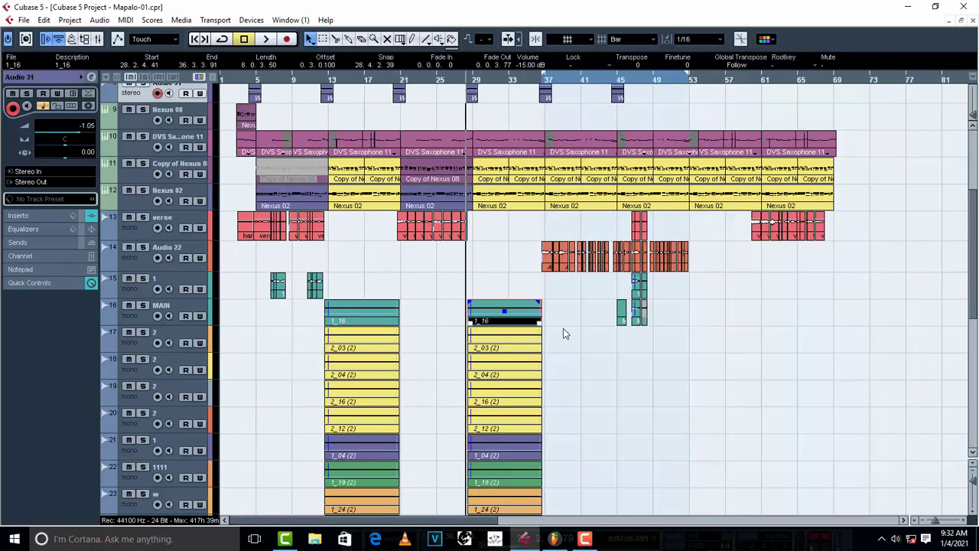
{"action": "scroll", "coordinate": [570, 325], "scroll_direction": "down", "scroll_amount": 6}
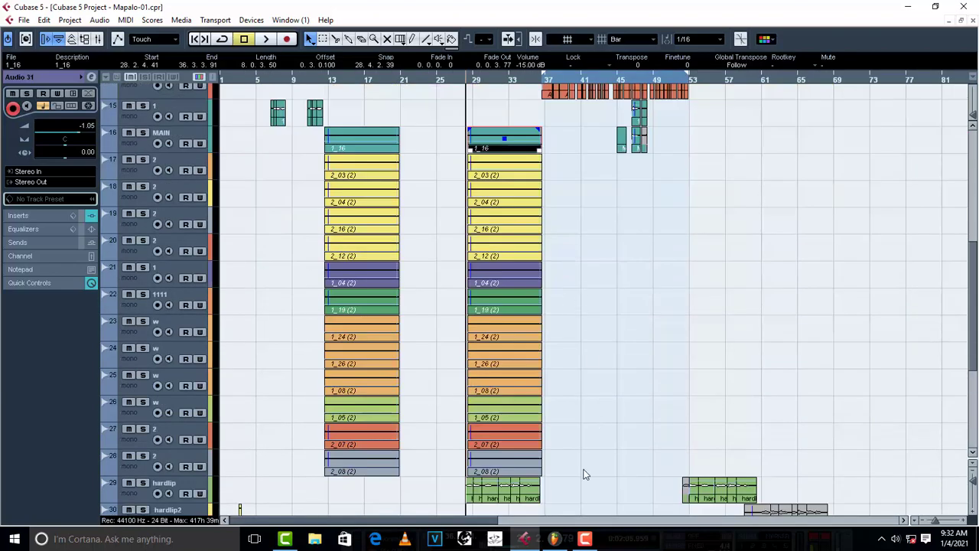
{"action": "left_click_drag", "start_coordinate": [583, 470], "coordinate": [453, 127]}
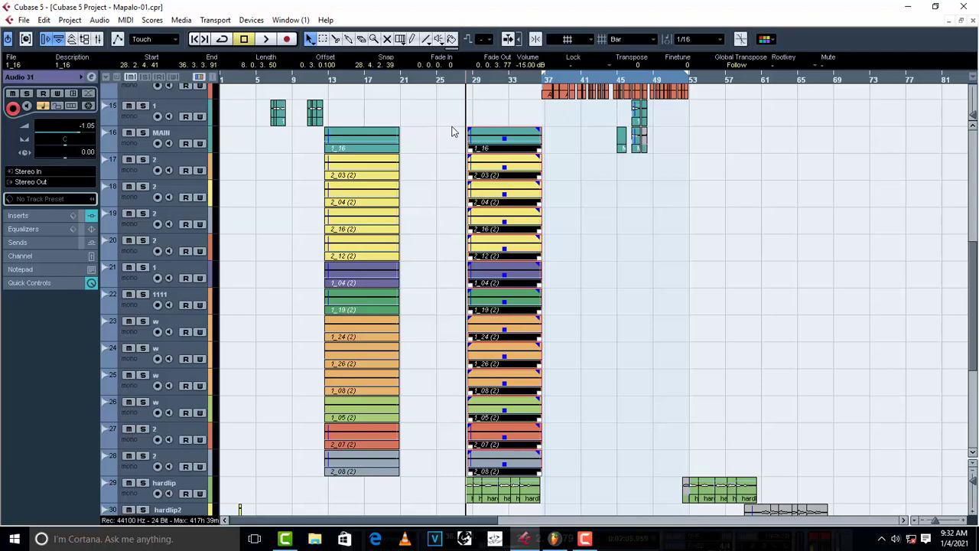
{"action": "key", "text": "Delete"}
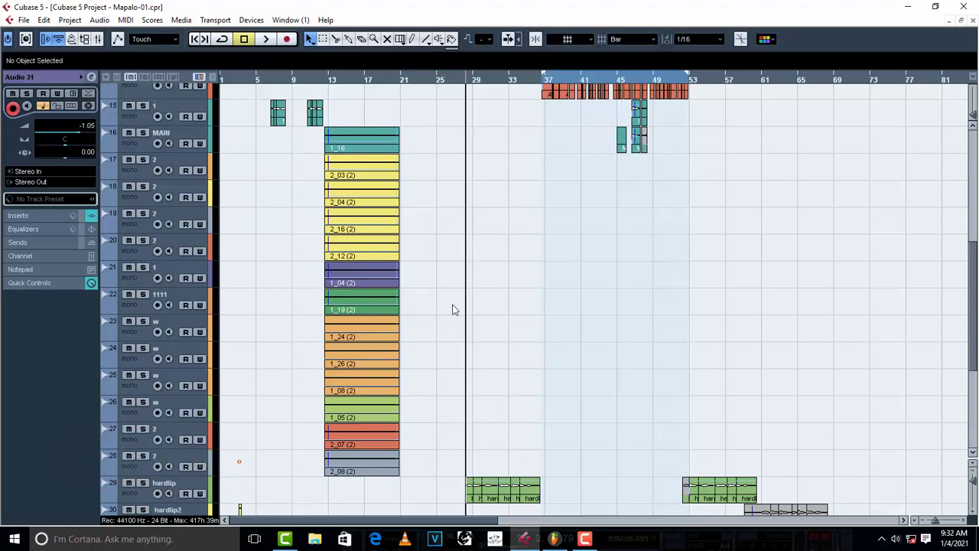
{"action": "scroll", "coordinate": [457, 310], "scroll_direction": "up", "scroll_amount": 6}
{"action": "scroll", "coordinate": [456, 310], "scroll_direction": "down", "scroll_amount": 3}
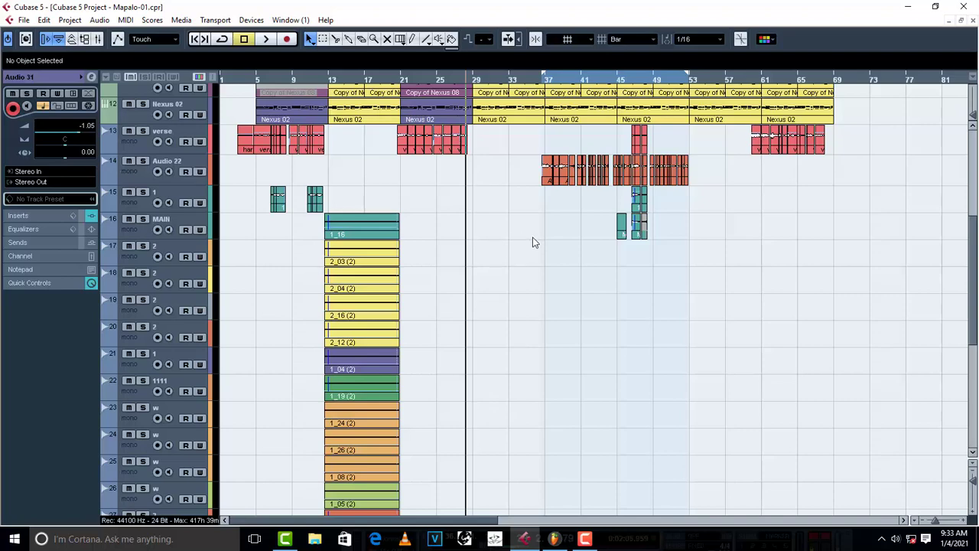
{"action": "scroll", "coordinate": [534, 243], "scroll_direction": "up", "scroll_amount": 3}
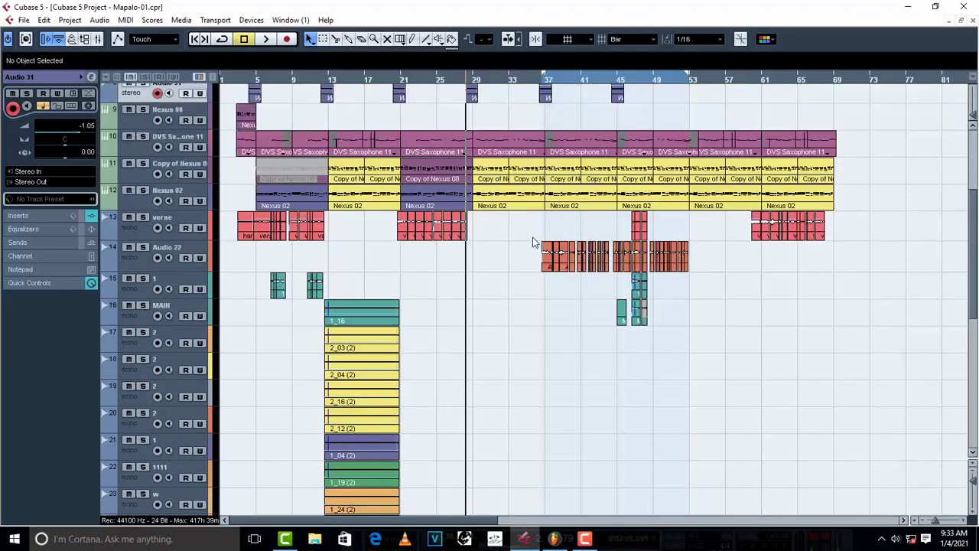
{"action": "key", "text": "ctrl+t"}
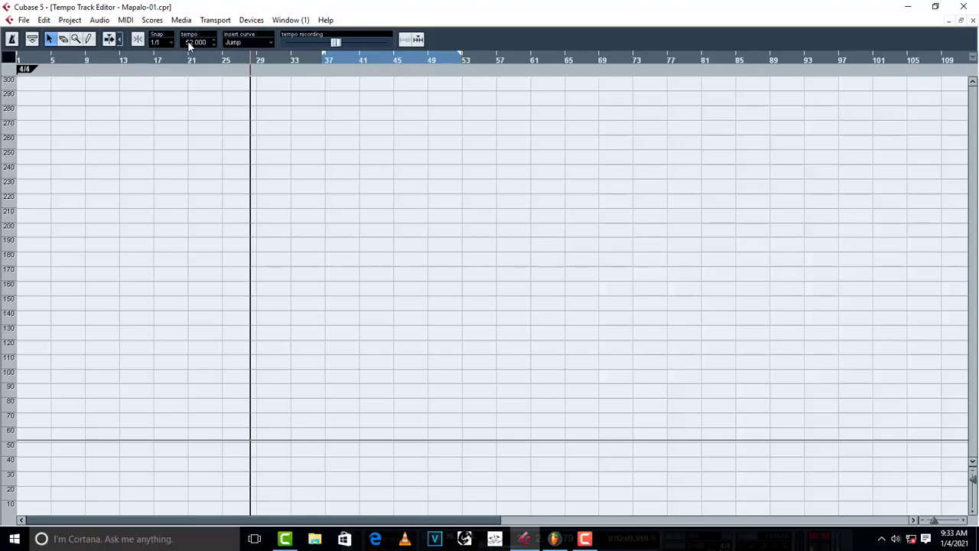
{"action": "key", "text": "ctrl+t"}
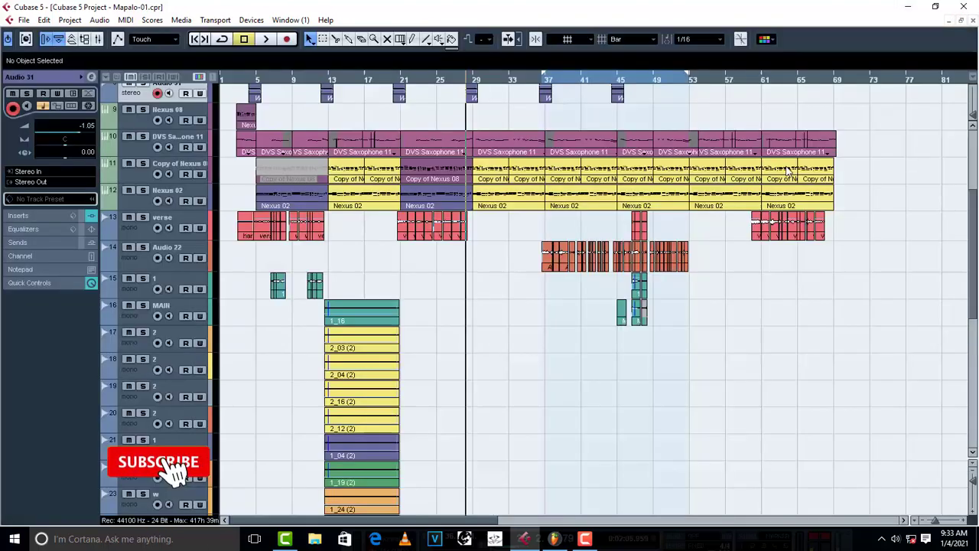
{"action": "left_click", "coordinate": [618, 39]}
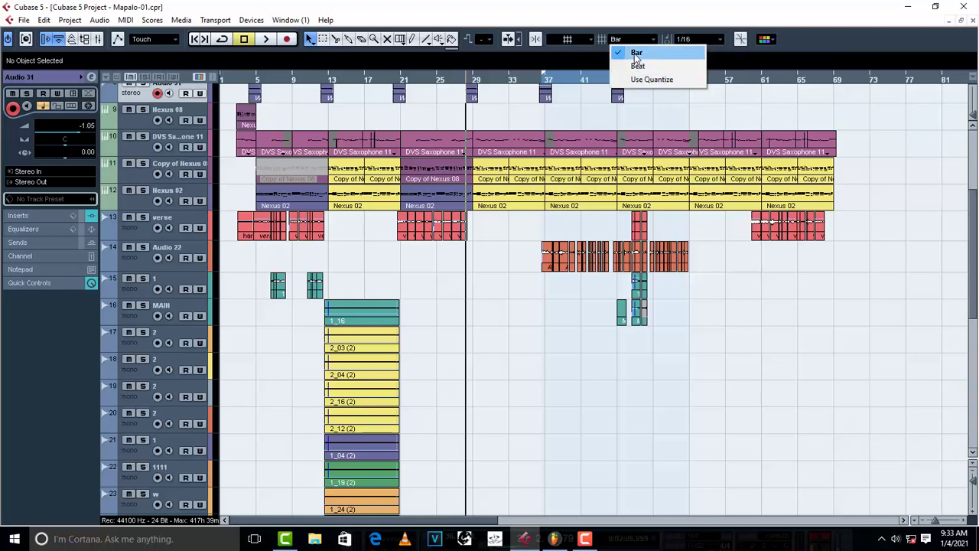
{"action": "left_click", "coordinate": [615, 35]}
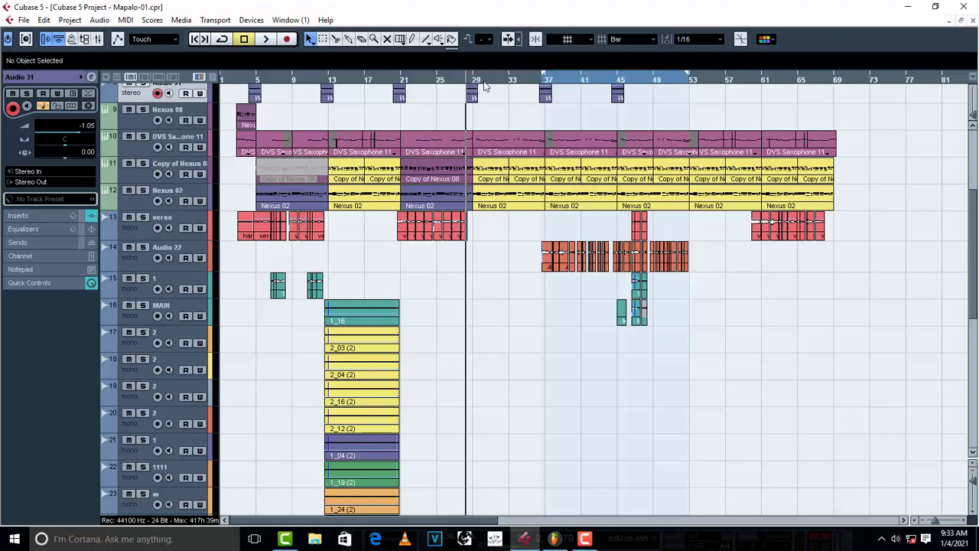
{"action": "right_click", "coordinate": [522, 82]}
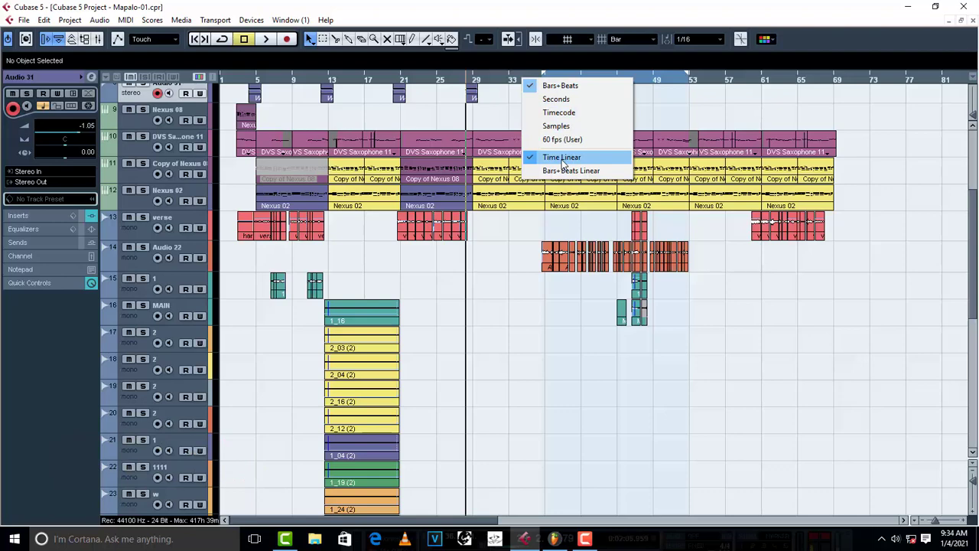
{"action": "left_click", "coordinate": [640, 39]}
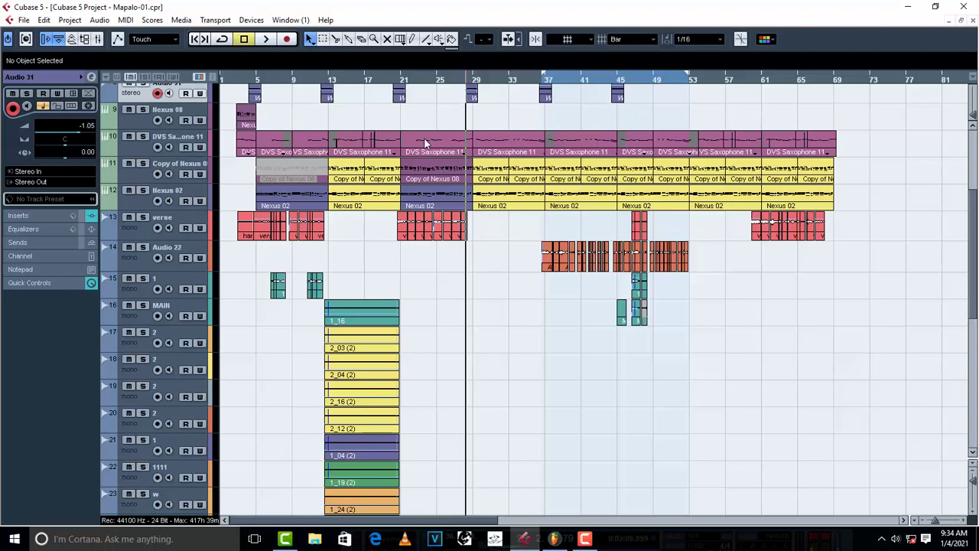
{"action": "left_click", "coordinate": [619, 39]}
{"action": "left_click", "coordinate": [621, 48]}
{"action": "left_click", "coordinate": [620, 39]}
{"action": "left_click", "coordinate": [576, 91]}
{"action": "right_click", "coordinate": [580, 81]}
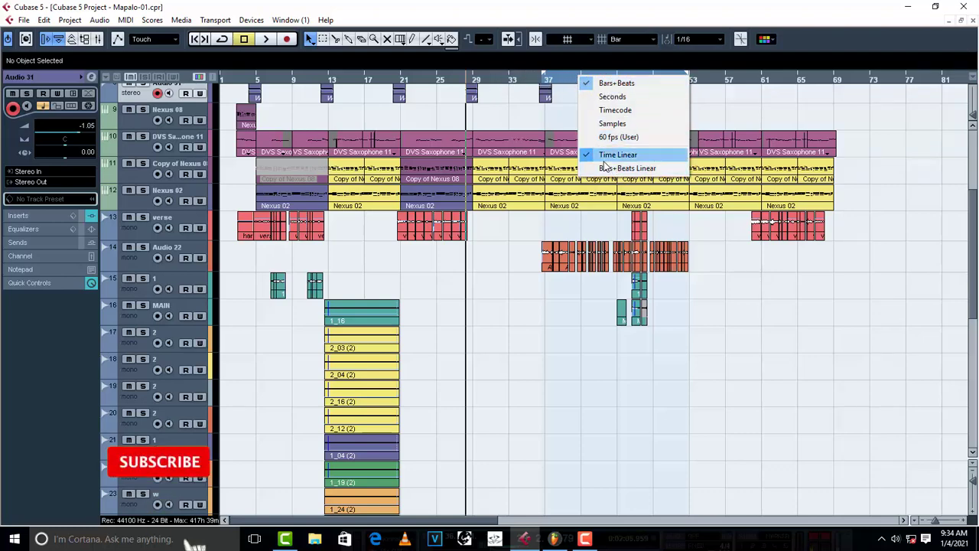
{"action": "left_click", "coordinate": [617, 83]}
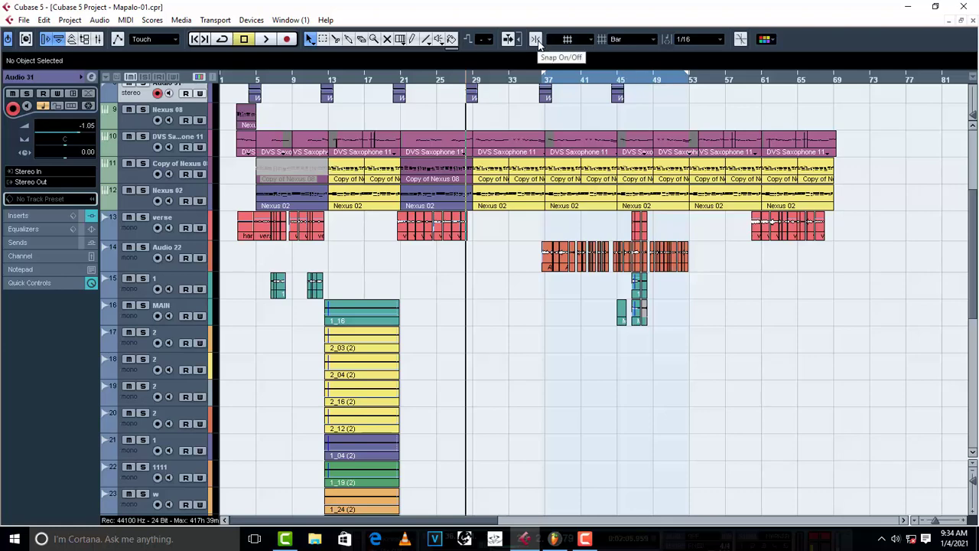
Step: Switch Snap on in the toolbar so edits lock to whole bars
{"action": "left_click", "coordinate": [535, 39]}
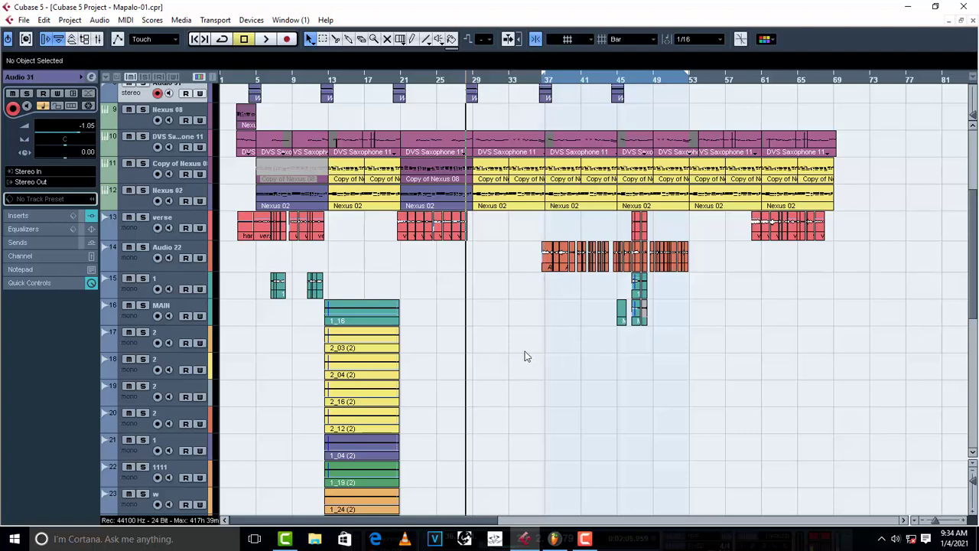
{"action": "scroll", "coordinate": [442, 353], "scroll_direction": "down", "scroll_amount": 3}
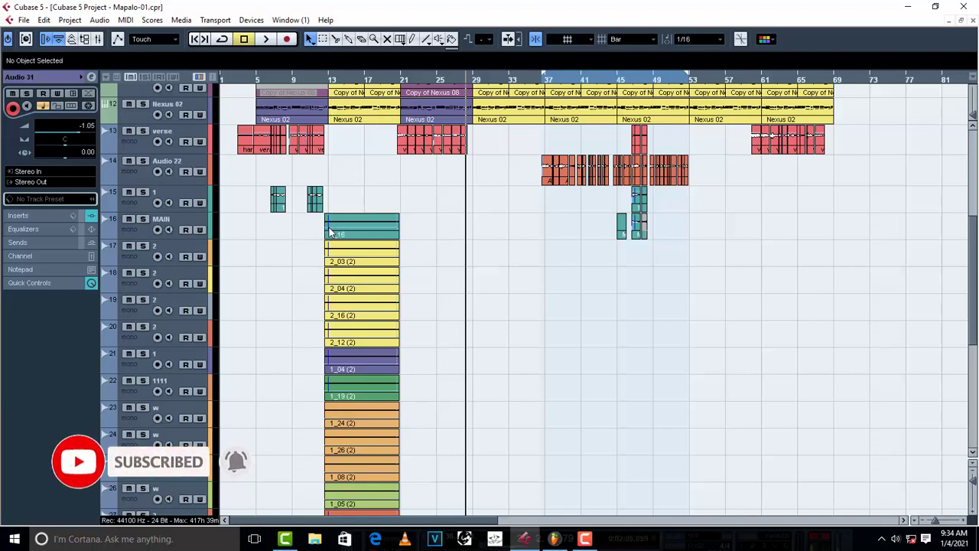
Step: Trim the MAIN chorus part's start to bar 13, then marquee-select all stacked chorus parts
{"action": "scroll", "coordinate": [329, 232], "scroll_direction": "up", "scroll_amount": 5}
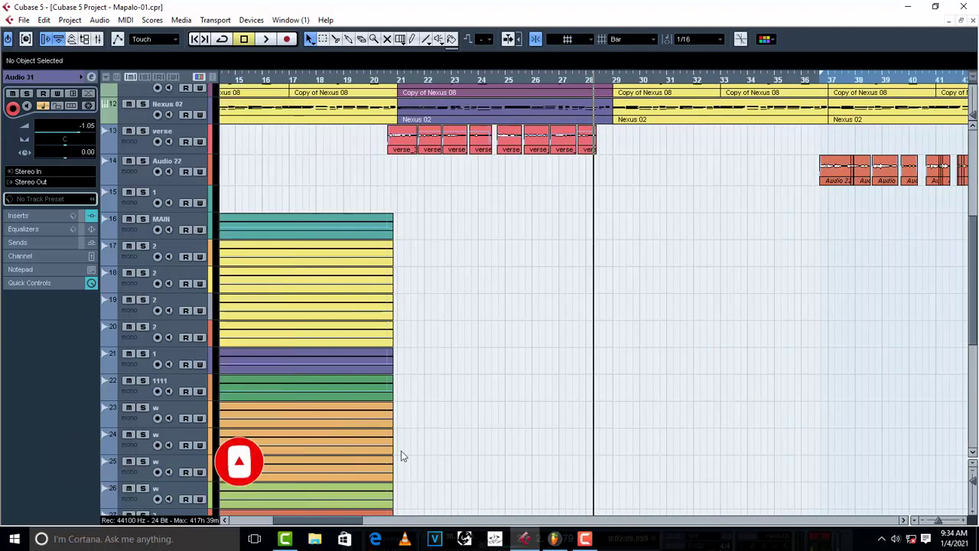
{"action": "scroll", "coordinate": [400, 258], "scroll_direction": "left", "scroll_amount": 5}
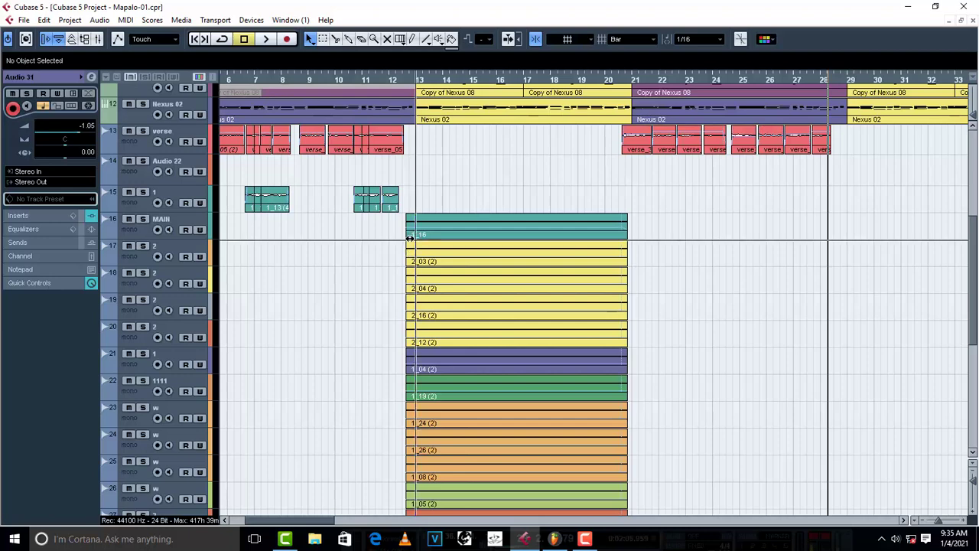
{"action": "left_click_drag", "start_coordinate": [410, 238], "coordinate": [418, 237]}
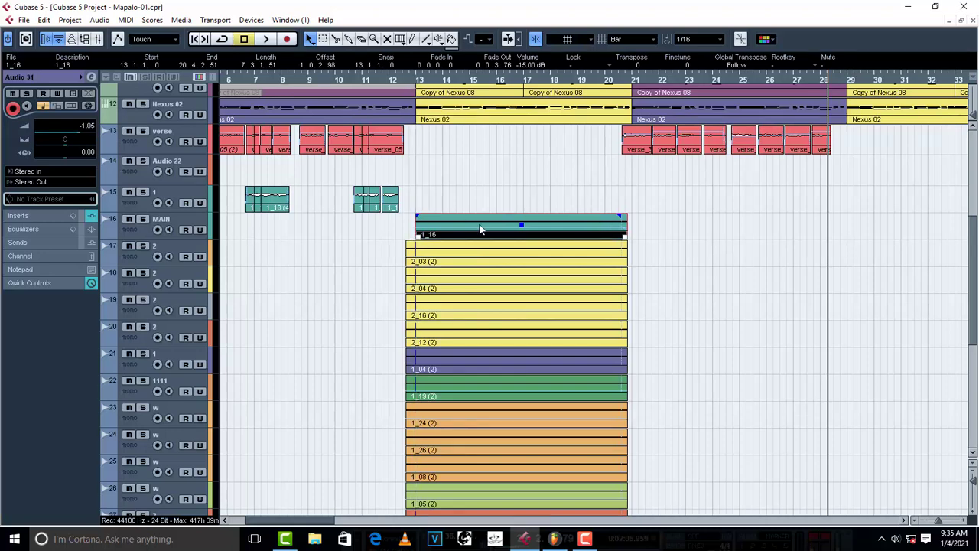
{"action": "scroll", "coordinate": [673, 239], "scroll_direction": "down", "scroll_amount": 4}
{"action": "left_click_drag", "start_coordinate": [521, 205], "coordinate": [330, 479]}
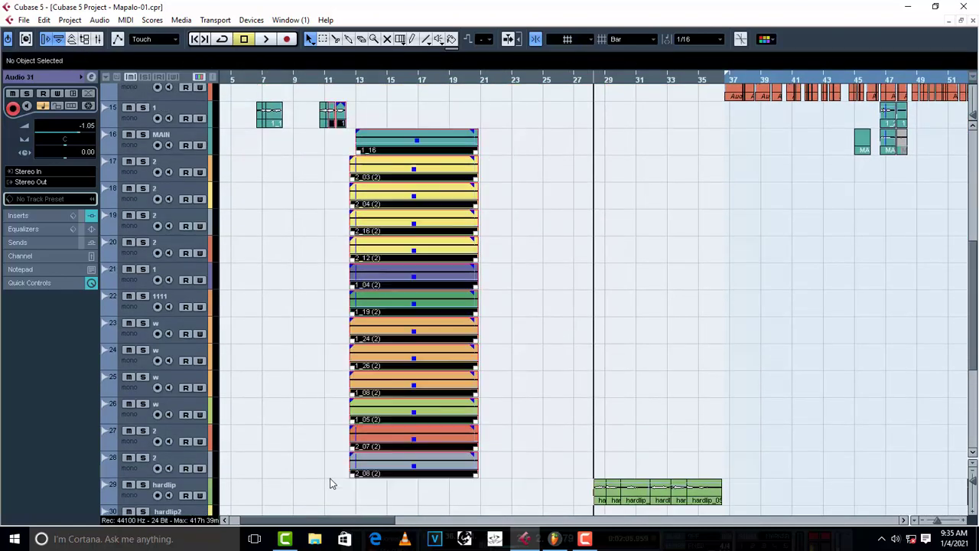
Step: Exclude the stray track-15 part, duplicate the chorus parts and move the copies to bar 28
{"action": "left_click", "coordinate": [332, 125], "text": "shift"}
{"action": "scroll", "coordinate": [561, 243], "scroll_direction": "down", "scroll_amount": 3}
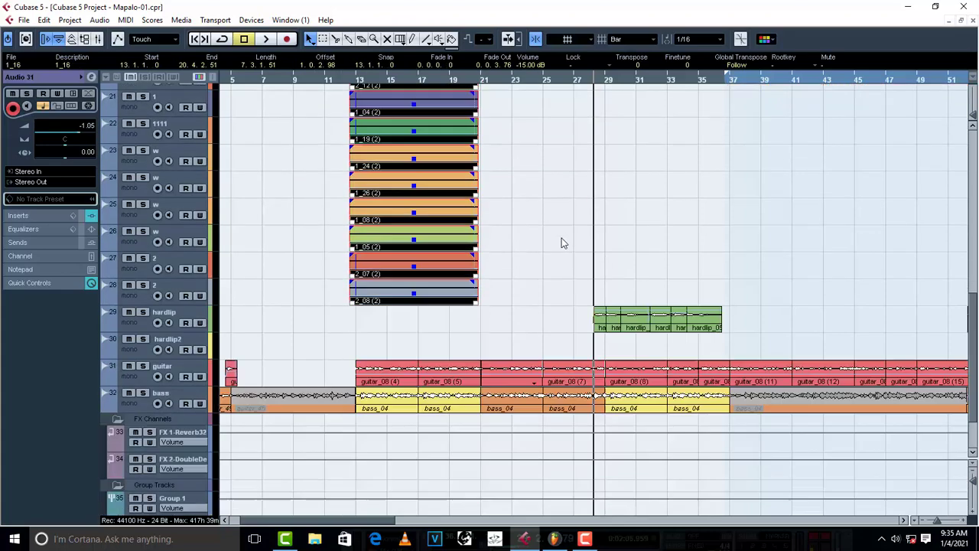
{"action": "scroll", "coordinate": [561, 243], "scroll_direction": "up", "scroll_amount": 5}
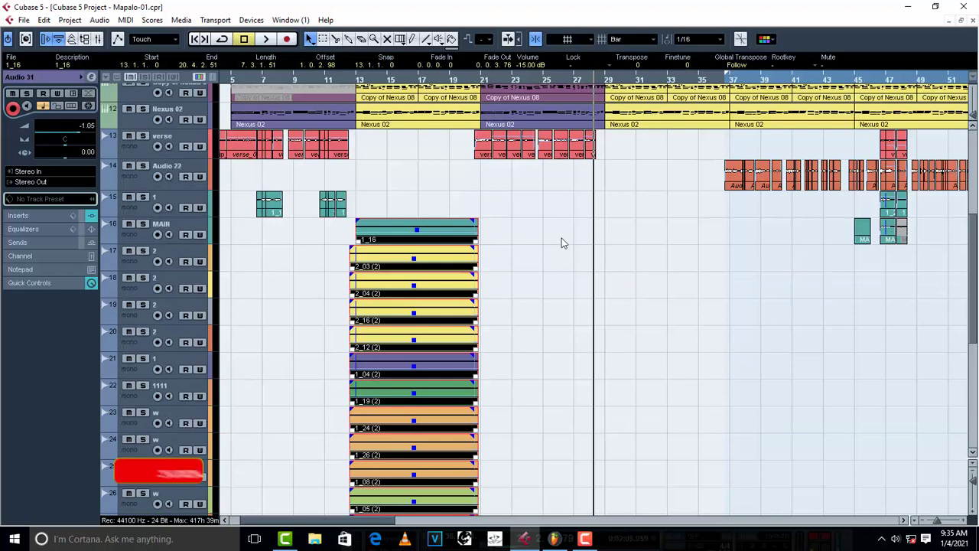
{"action": "key", "text": "ctrl+d"}
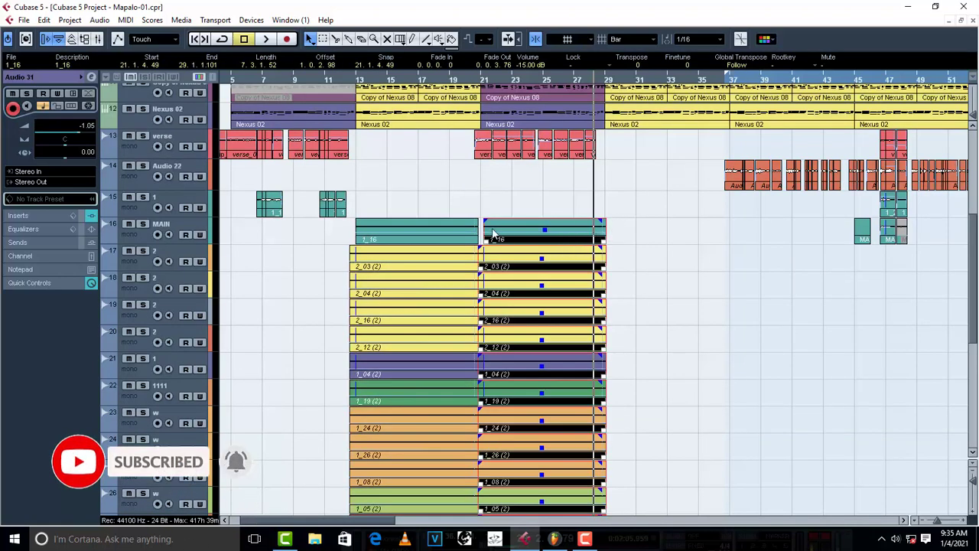
{"action": "left_click_drag", "start_coordinate": [494, 234], "coordinate": [601, 231]}
Step: Nudge the copies a bar later during playback, then move them back to bar 28
{"action": "key", "text": "space"}
{"action": "key", "text": "ctrl+Right"}
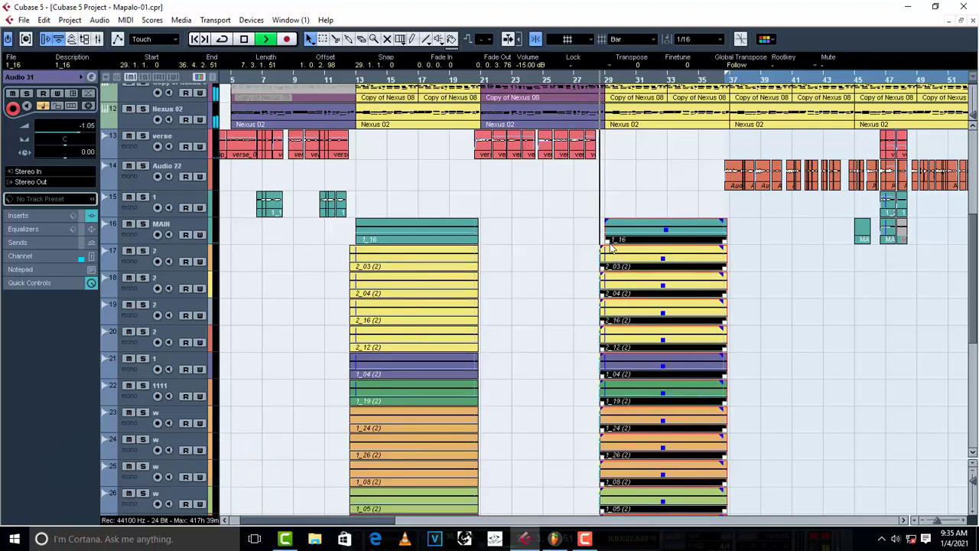
{"action": "key", "text": "space"}
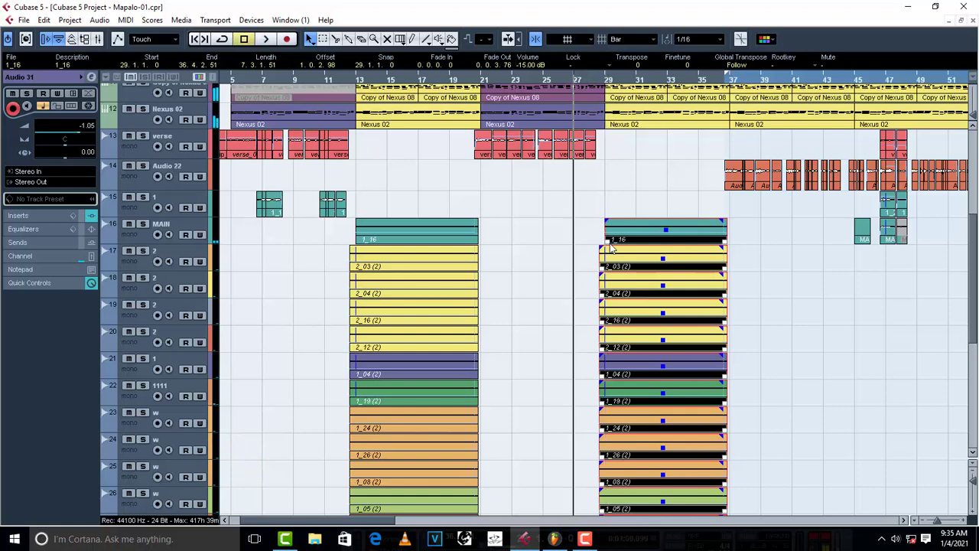
{"action": "mouse_move", "coordinate": [618, 236]}
{"action": "left_mouse_down"}
{"action": "mouse_move", "coordinate": [591, 237]}
{"action": "mouse_move", "coordinate": [595, 252]}
{"action": "mouse_move", "coordinate": [602, 239]}
{"action": "left_mouse_up"}
Step: Extend the MAIN copy to start at bar 28 and play back the copies from just before them
{"action": "left_click", "coordinate": [608, 242]}
{"action": "left_click", "coordinate": [585, 79]}
{"action": "key", "text": "space"}
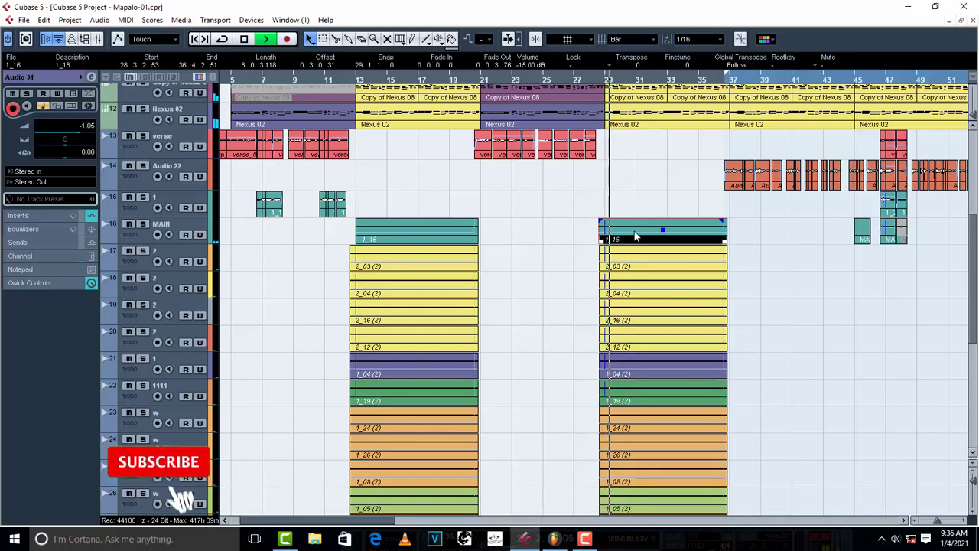
{"action": "key", "text": "space"}
Step: Delete the duplicated chorus events on tracks 16–28, keeping the snap grid at bars
{"action": "scroll", "coordinate": [772, 377], "scroll_direction": "down", "scroll_amount": 3}
{"action": "scroll", "coordinate": [772, 371], "scroll_direction": "down", "scroll_amount": 6}
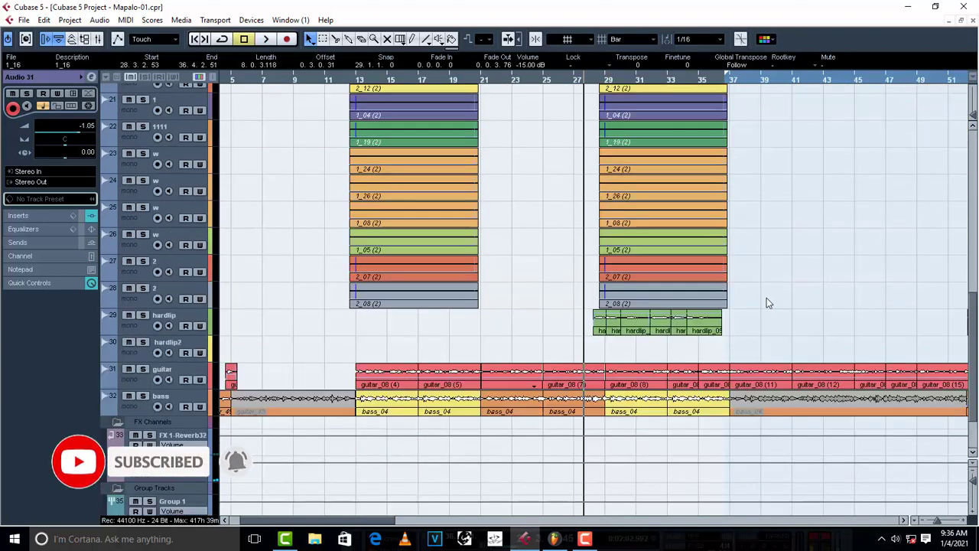
{"action": "scroll", "coordinate": [769, 393], "scroll_direction": "up", "scroll_amount": 3}
{"action": "left_click_drag", "start_coordinate": [769, 393], "coordinate": [597, 170]}
{"action": "key", "text": "Delete"}
{"action": "left_click", "coordinate": [617, 39]}
{"action": "left_click", "coordinate": [634, 49]}
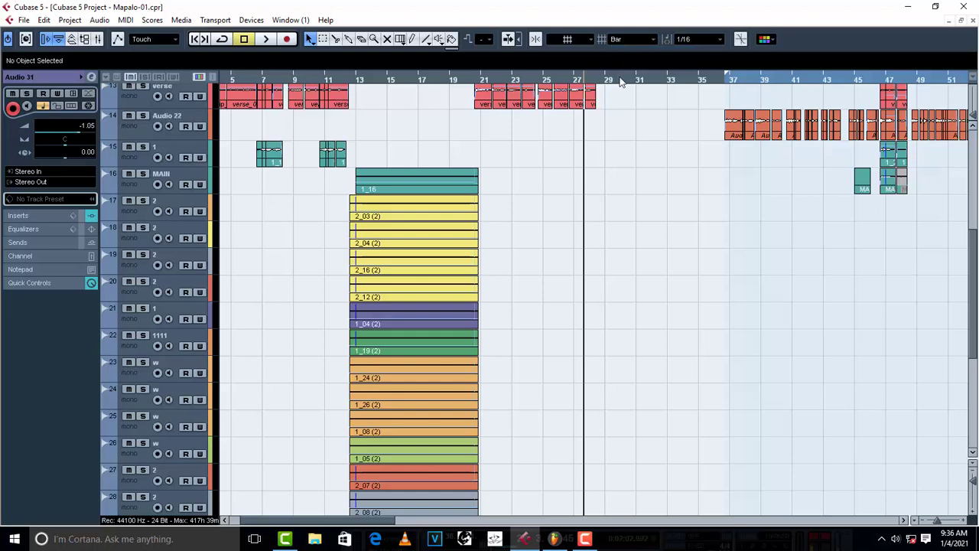
Step: Undo the trial MAIN-start and 2_03 (2) moves, then marquee-select parts 1_16 through 2_08
{"action": "right_click", "coordinate": [621, 81]}
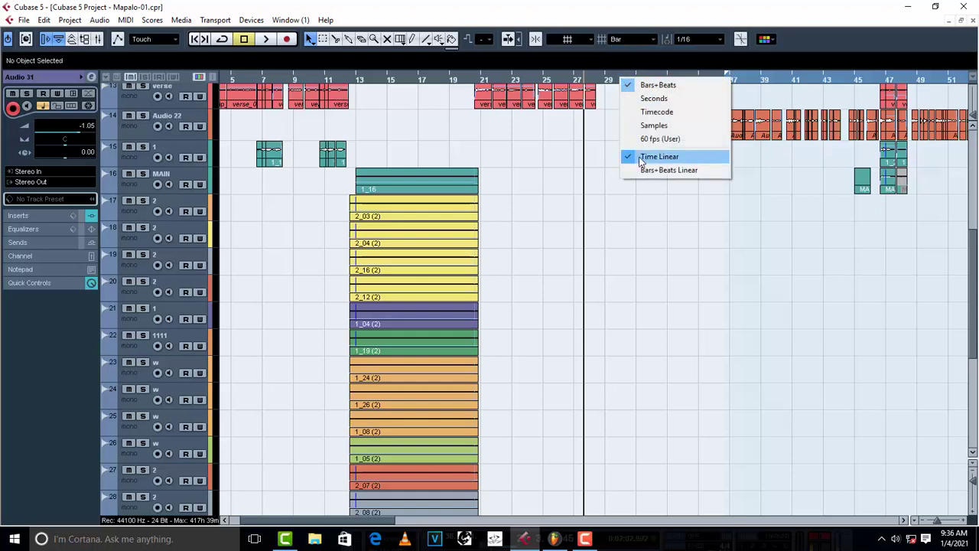
{"action": "left_click", "coordinate": [588, 259]}
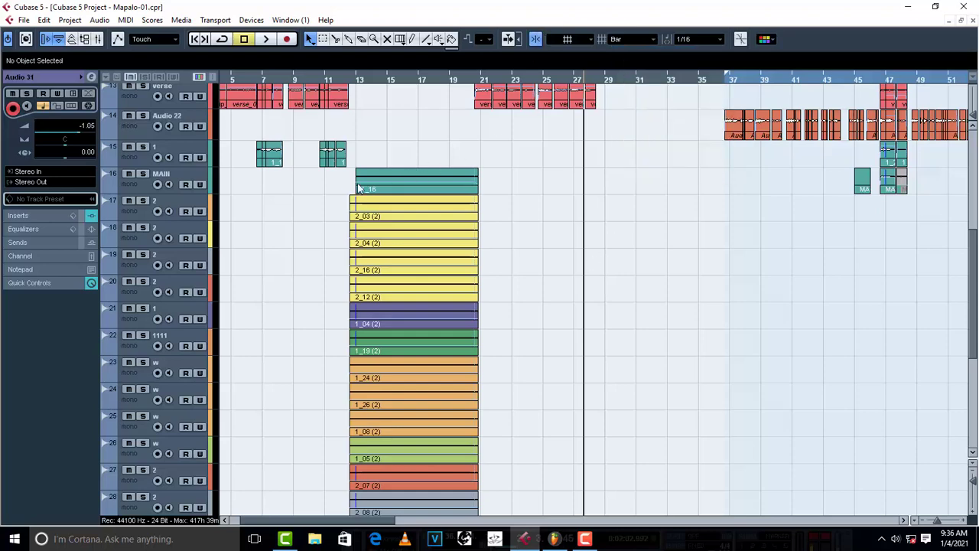
{"action": "left_click_drag", "start_coordinate": [356, 190], "coordinate": [482, 398]}
{"action": "key", "text": "ctrl+z"}
{"action": "key", "text": "Escape"}
{"action": "key", "text": "ctrl+z"}
{"action": "left_click_drag", "start_coordinate": [527, 166], "coordinate": [483, 339]}
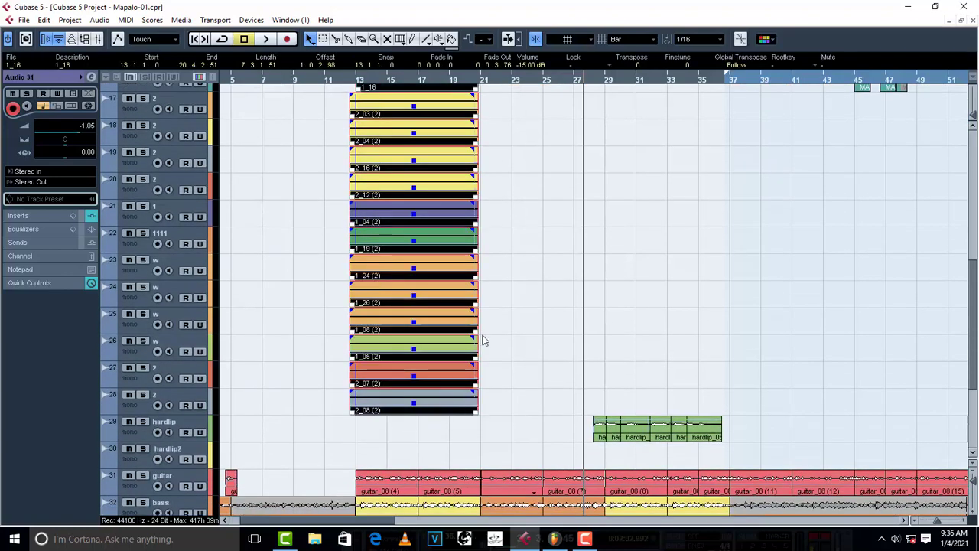
Step: Duplicate the chorus parts, move the copies to bar 29 and extend the copied 1_16 part to bar 28
{"action": "key", "text": "ctrl+d"}
{"action": "scroll", "coordinate": [605, 334], "scroll_direction": "up", "scroll_amount": 3}
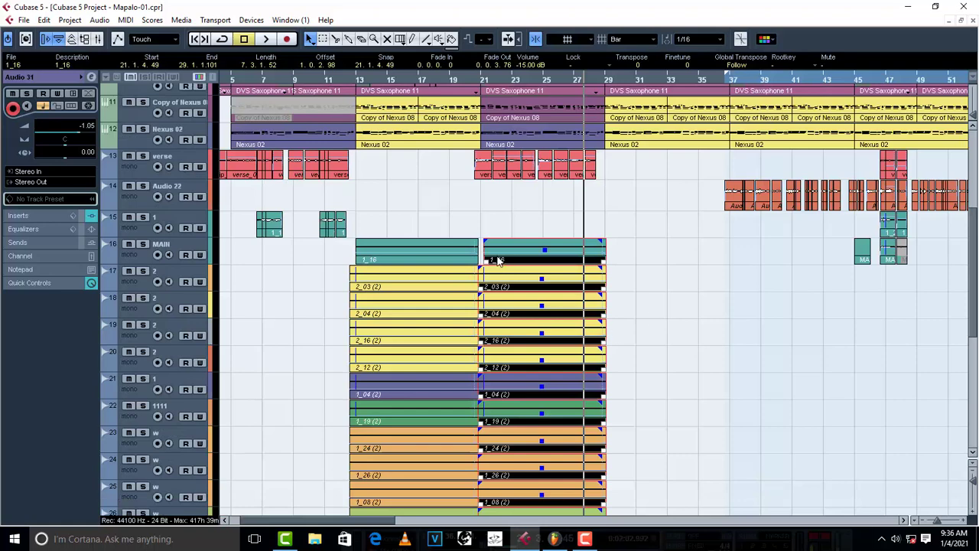
{"action": "left_click_drag", "start_coordinate": [497, 260], "coordinate": [612, 247]}
{"action": "key", "text": "space"}
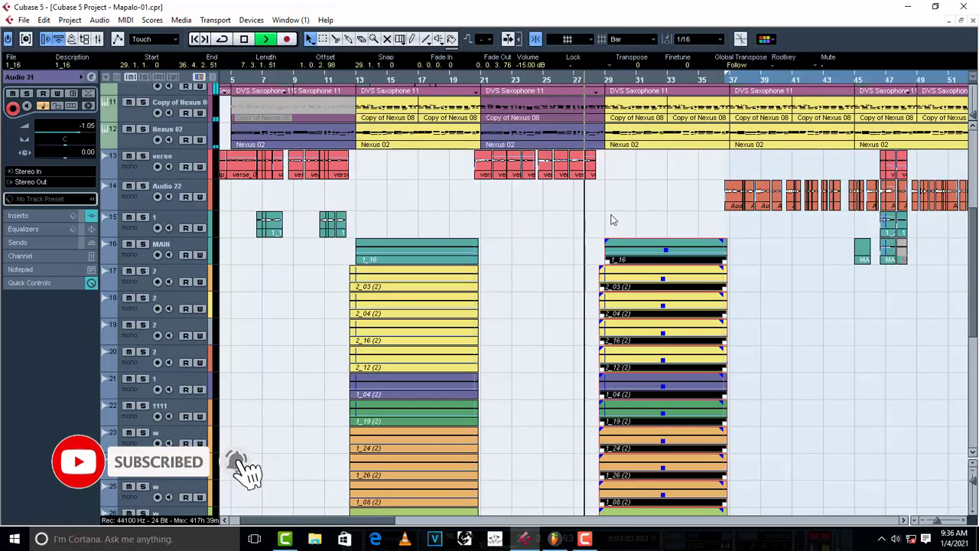
{"action": "left_click", "coordinate": [612, 218]}
{"action": "left_click_drag", "start_coordinate": [604, 262], "coordinate": [590, 263]}
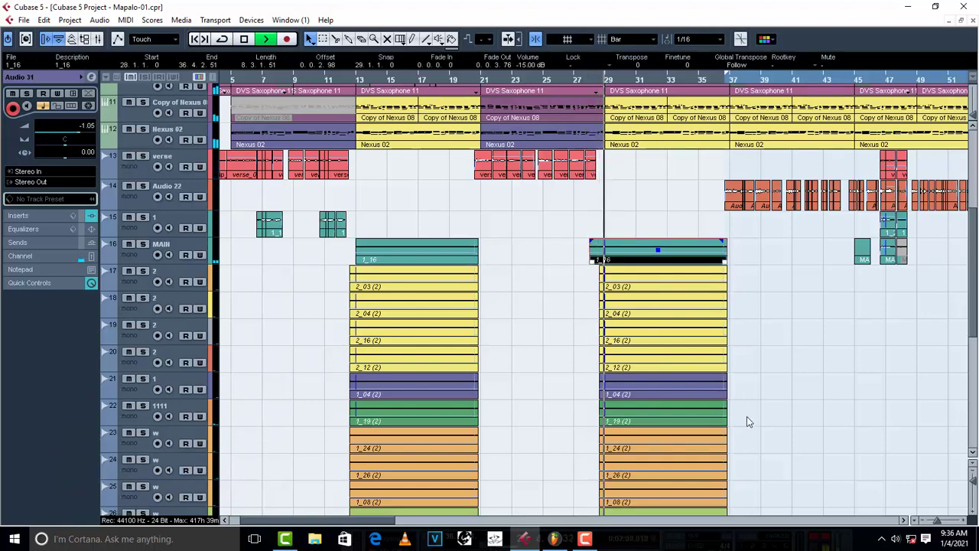
{"action": "key", "text": "space"}
{"action": "left_click_drag", "start_coordinate": [389, 525], "coordinate": [429, 526]}
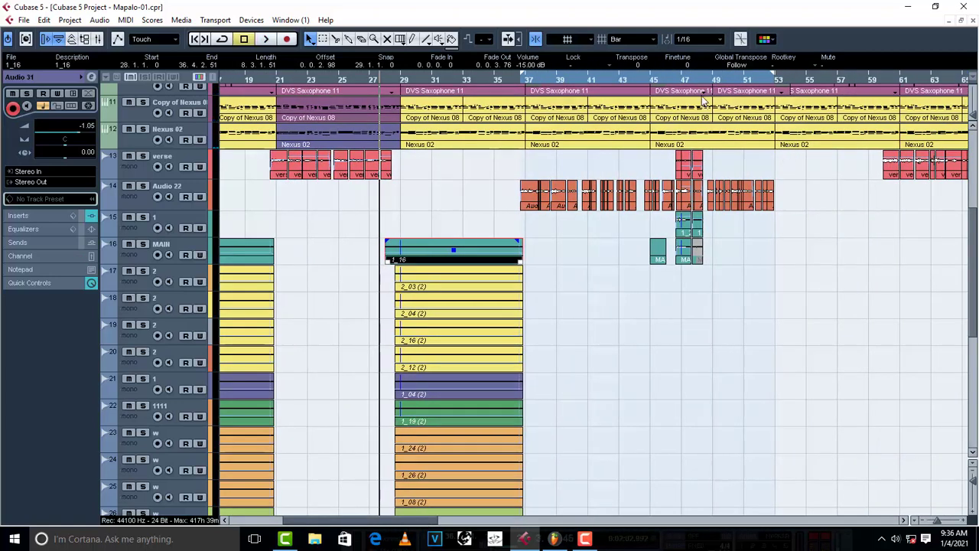
Step: Trim the copied MAIN part back to bar 29 while playing from around bar 43
{"action": "left_click", "coordinate": [746, 81]}
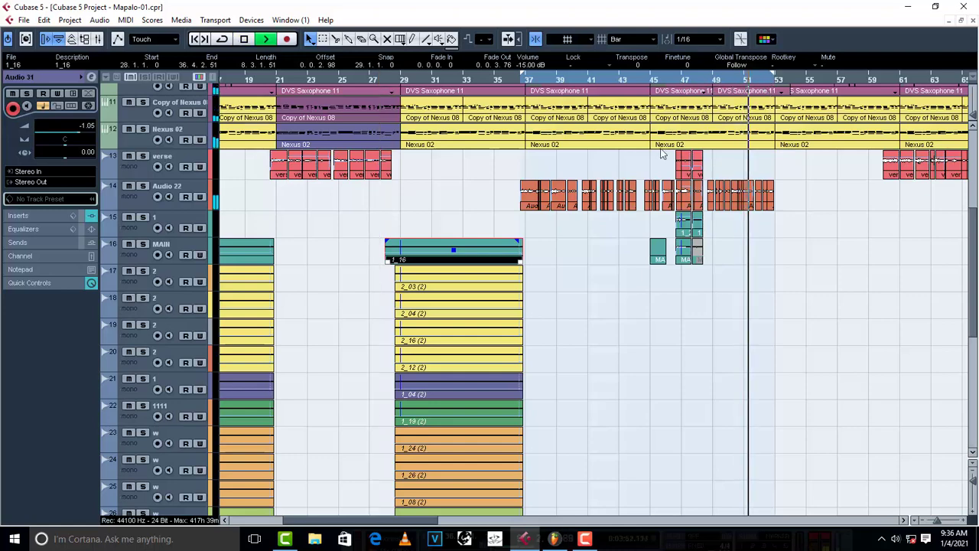
{"action": "left_click", "coordinate": [621, 81]}
{"action": "key", "text": "space"}
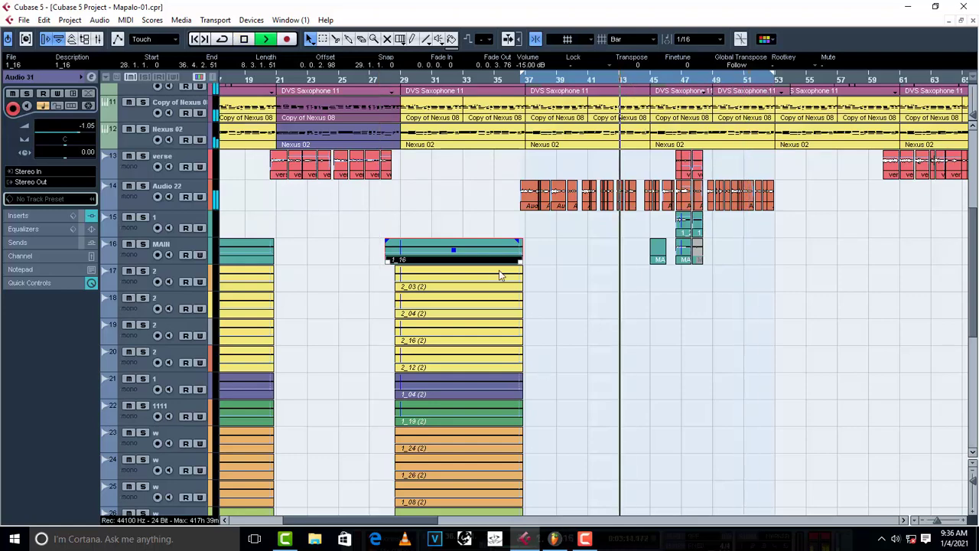
{"action": "left_click_drag", "start_coordinate": [386, 262], "coordinate": [403, 263]}
{"action": "left_click", "coordinate": [421, 227]}
Step: Duplicate the bar-29 chorus block to bars 37–45 and select all the new copies
{"action": "scroll", "coordinate": [422, 228], "scroll_direction": "down", "scroll_amount": 8}
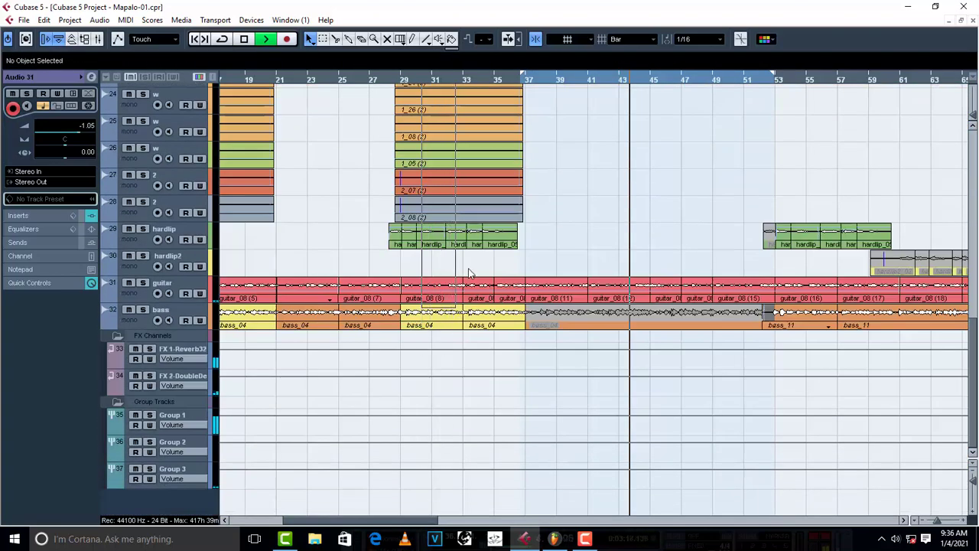
{"action": "left_click", "coordinate": [497, 210]}
{"action": "scroll", "coordinate": [566, 329], "scroll_direction": "up", "scroll_amount": 8}
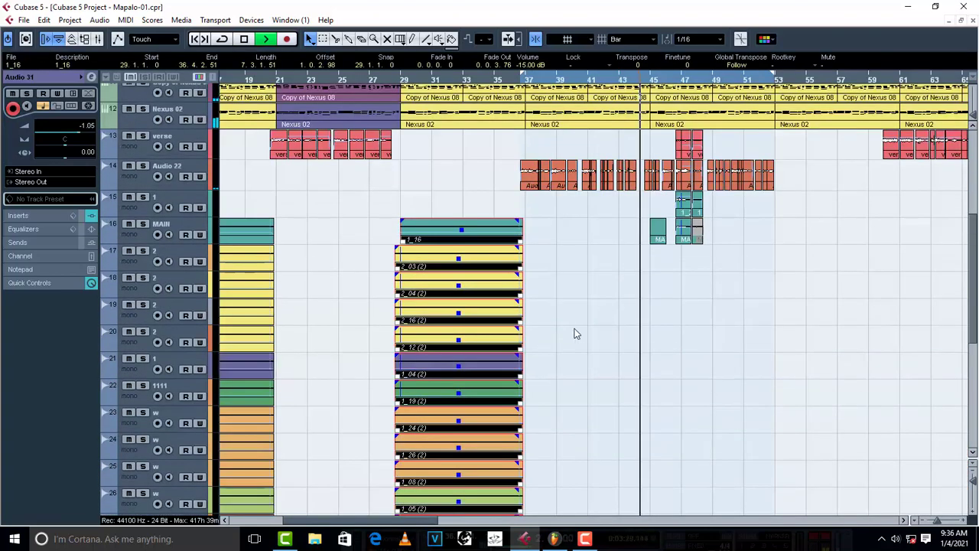
{"action": "key", "text": "ctrl+d"}
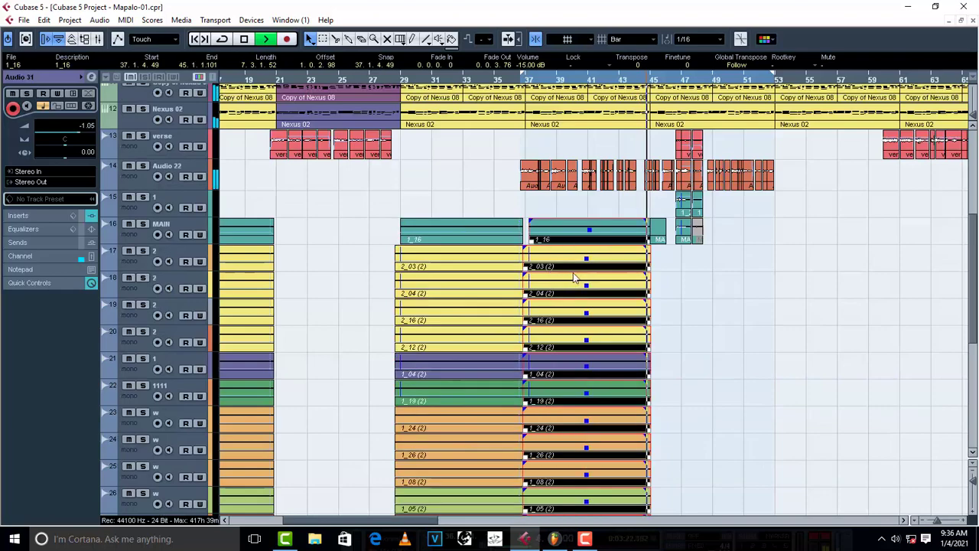
{"action": "left_click", "coordinate": [566, 227]}
{"action": "left_click_drag", "start_coordinate": [565, 200], "coordinate": [592, 267]}
Step: Move the new copies to bar 52 and nudge them one bar later to start at bar 53
{"action": "scroll", "coordinate": [592, 267], "scroll_direction": "up", "scroll_amount": 8}
{"action": "left_click_drag", "start_coordinate": [578, 187], "coordinate": [812, 187]}
{"action": "key", "text": "space"}
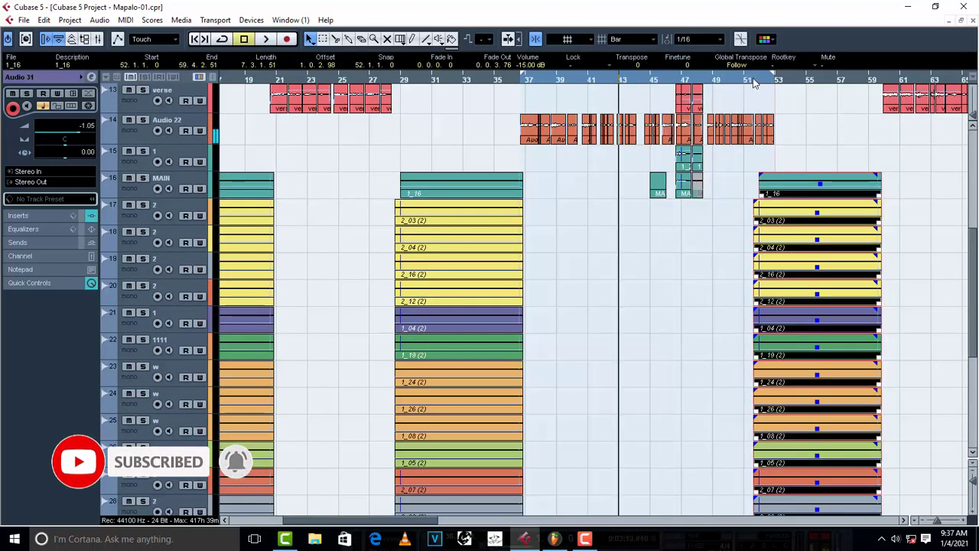
{"action": "left_click", "coordinate": [754, 79]}
{"action": "key", "text": "space"}
{"action": "key", "text": "ctrl+Right"}
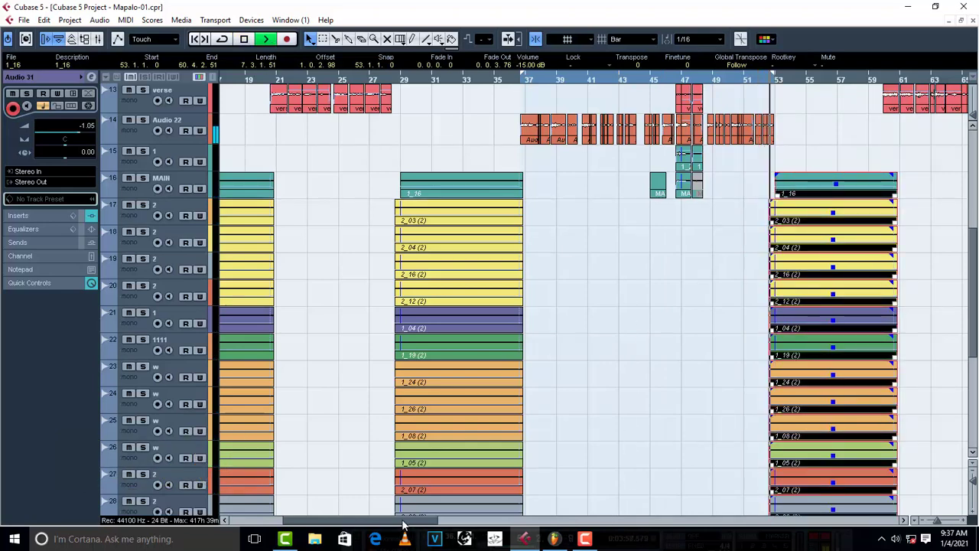
Step: Duplicate the bar-53 chorus copy so the new parts start at 61.1.1.0, then audition the join from bar 60
{"action": "left_click_drag", "start_coordinate": [405, 524], "coordinate": [497, 523]}
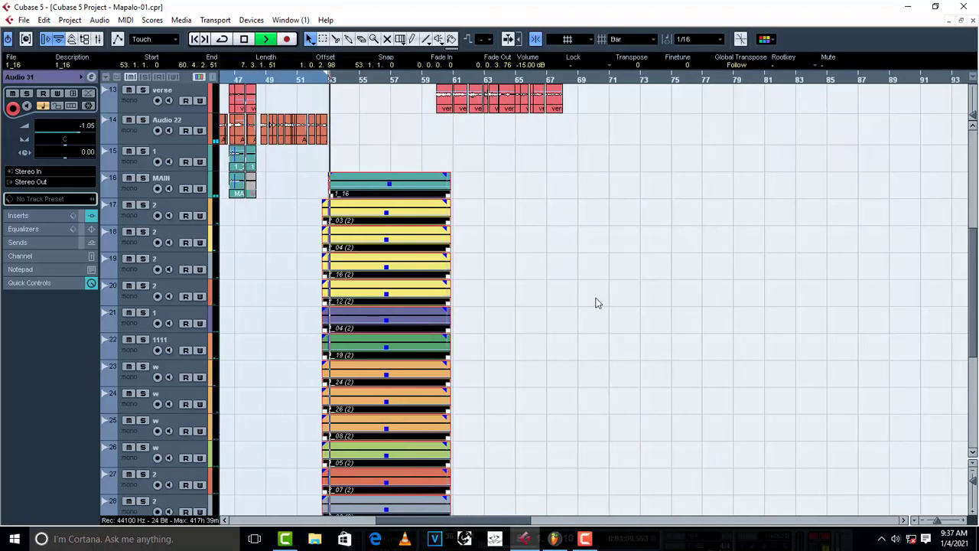
{"action": "key", "text": "space"}
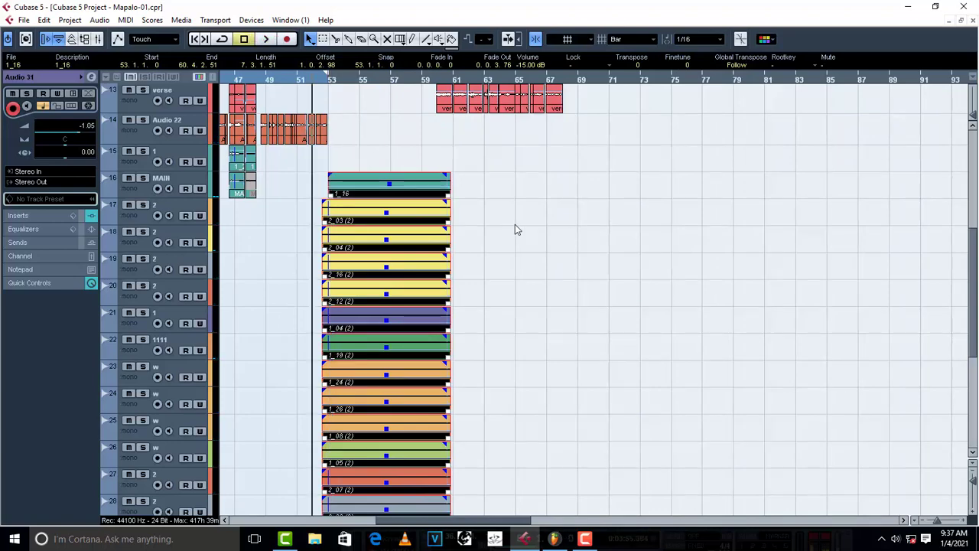
{"action": "key", "text": "ctrl+d"}
{"action": "left_click_drag", "start_coordinate": [486, 190], "coordinate": [492, 206]}
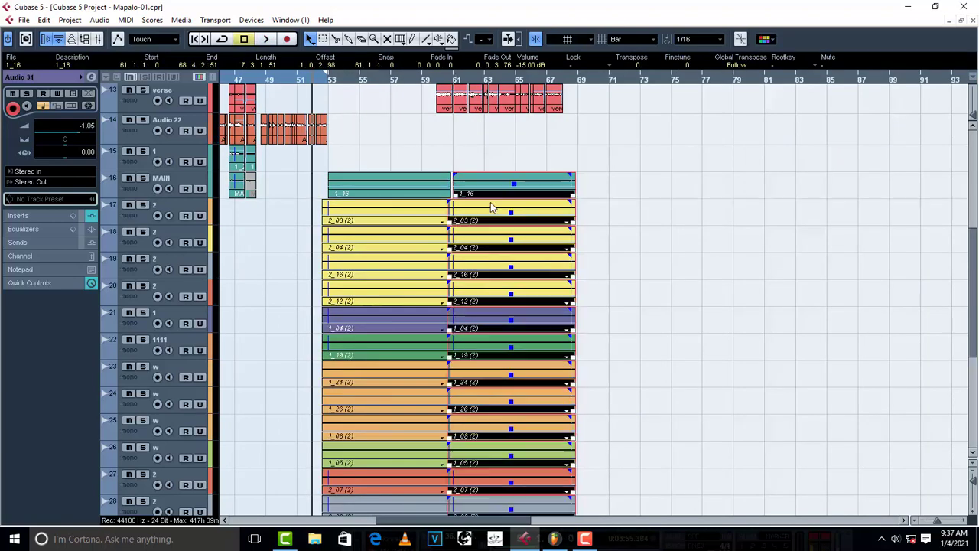
{"action": "left_click", "coordinate": [442, 80]}
{"action": "key", "text": "space"}
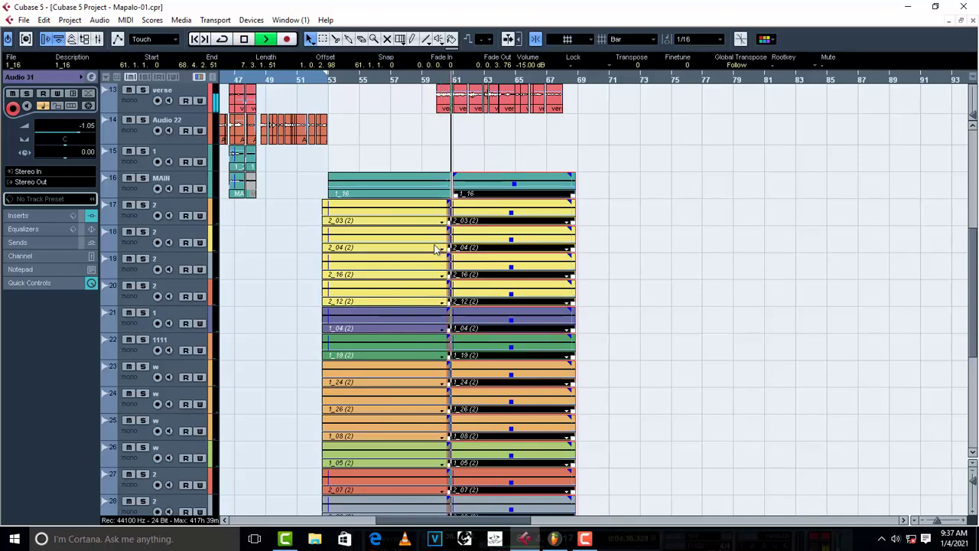
{"action": "key", "text": "space"}
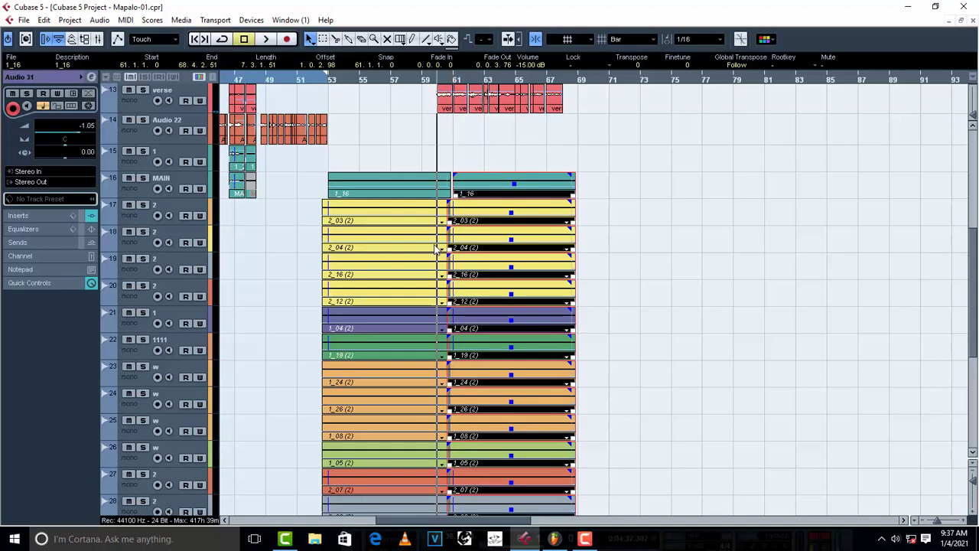
{"action": "scroll", "coordinate": [535, 264], "scroll_direction": "left", "scroll_amount": 5}
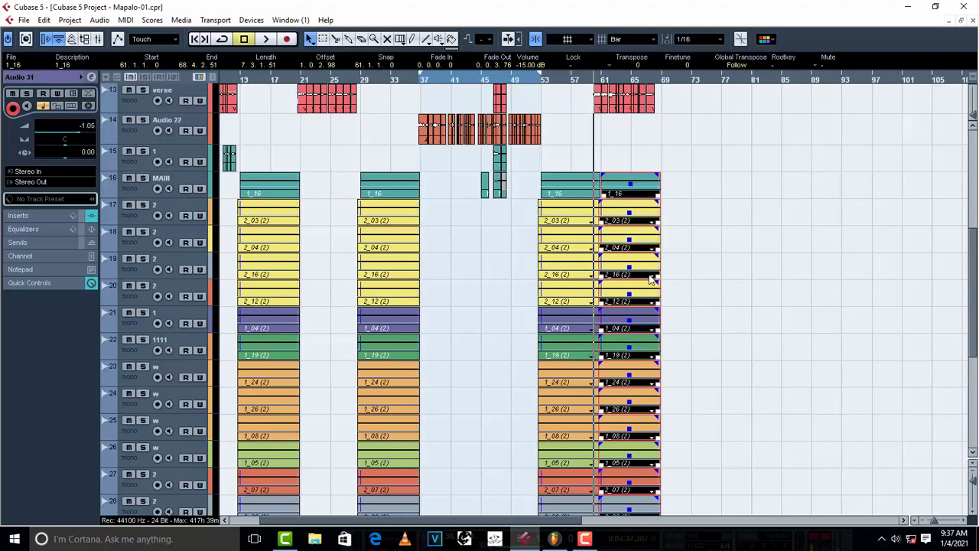
{"action": "key", "text": "g"}
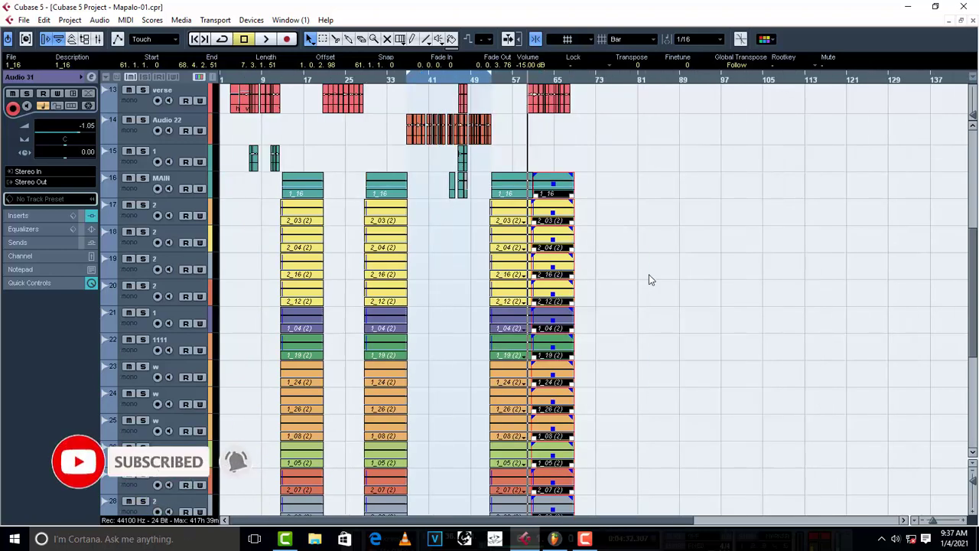
{"action": "left_click_drag", "start_coordinate": [546, 193], "coordinate": [650, 194]}
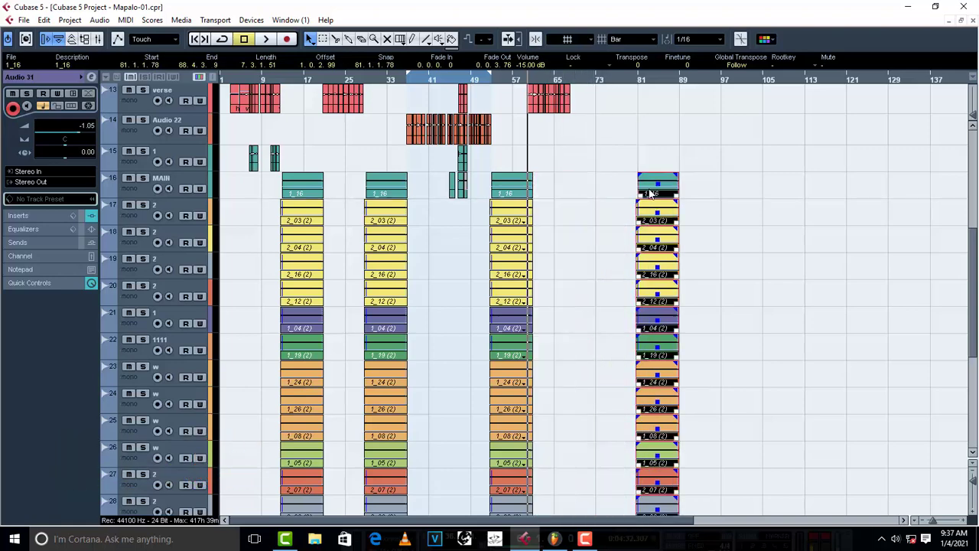
{"action": "key", "text": "ctrl+z"}
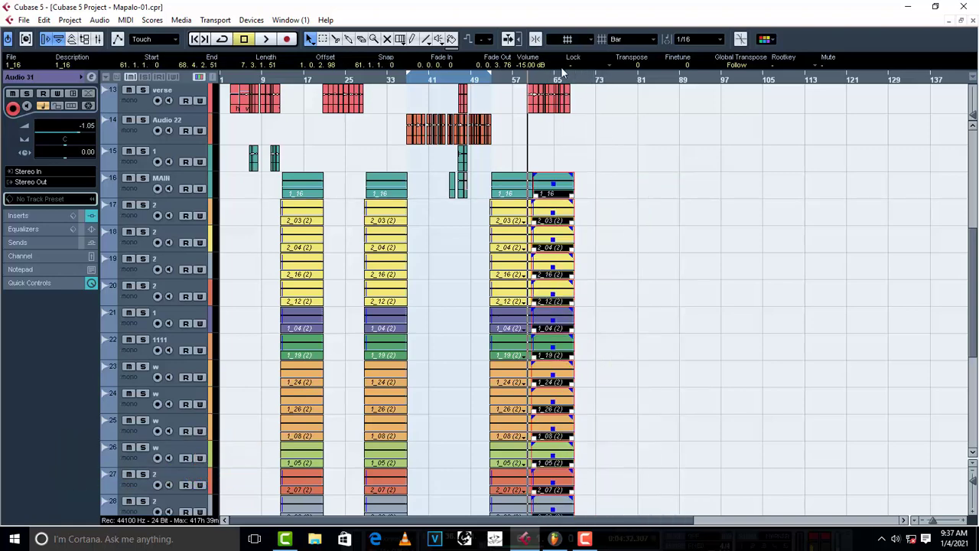
{"action": "right_click", "coordinate": [610, 82]}
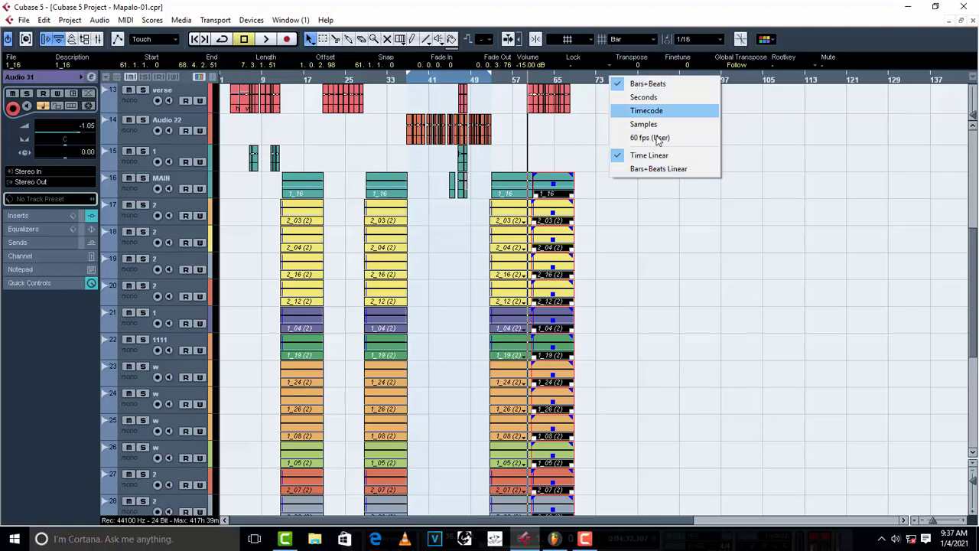
{"action": "left_click", "coordinate": [594, 83]}
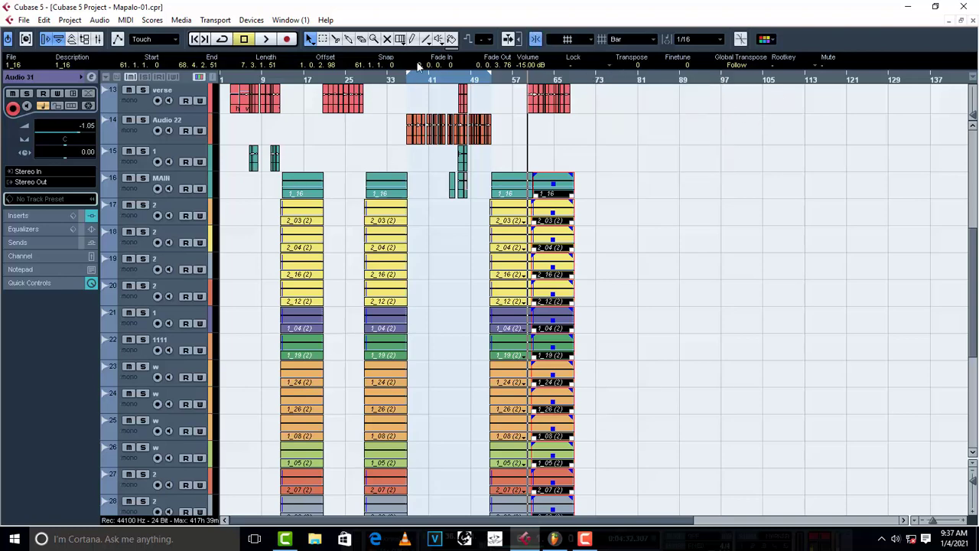